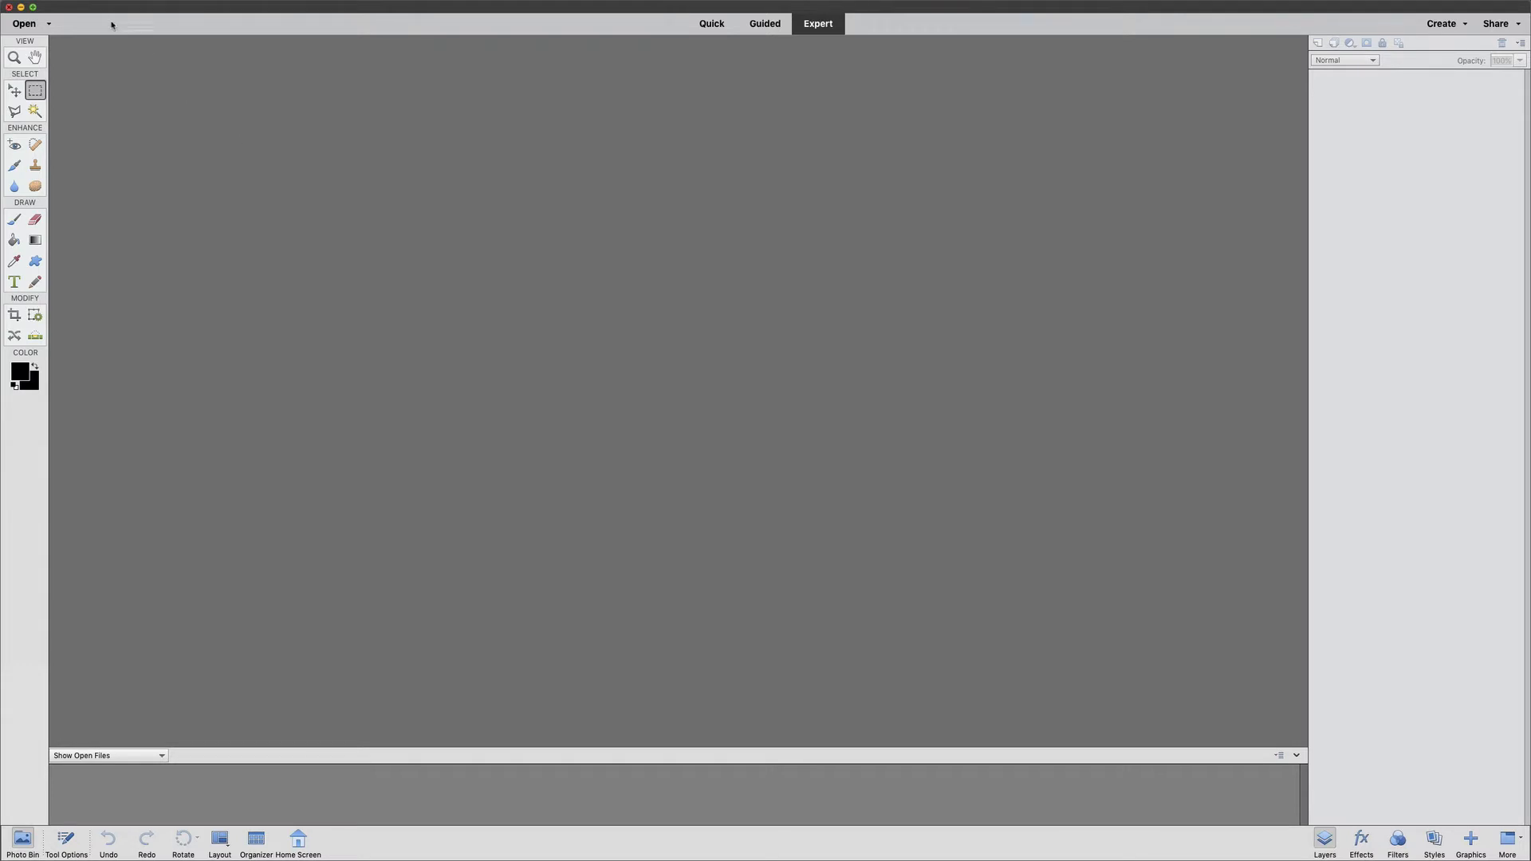
Create a blank document of 1200 x 1200 pixels at 72 pixels/inch in RGB Color with a white background.
{"action": "mouse_move", "coordinate": [99, 5]}
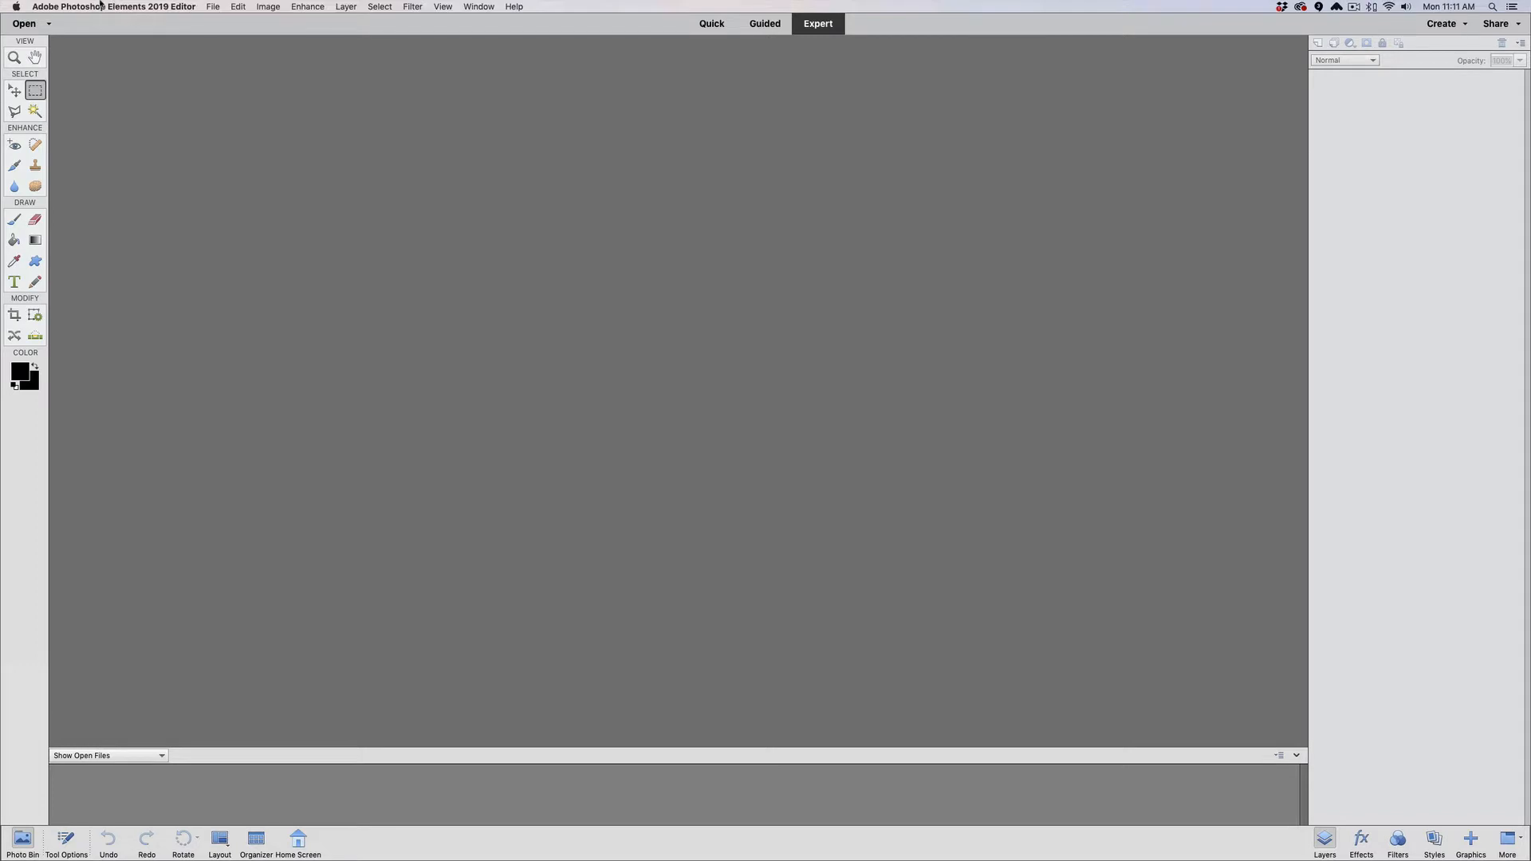
{"action": "left_click", "coordinate": [213, 7]}
{"action": "mouse_move", "coordinate": [210, 20]}
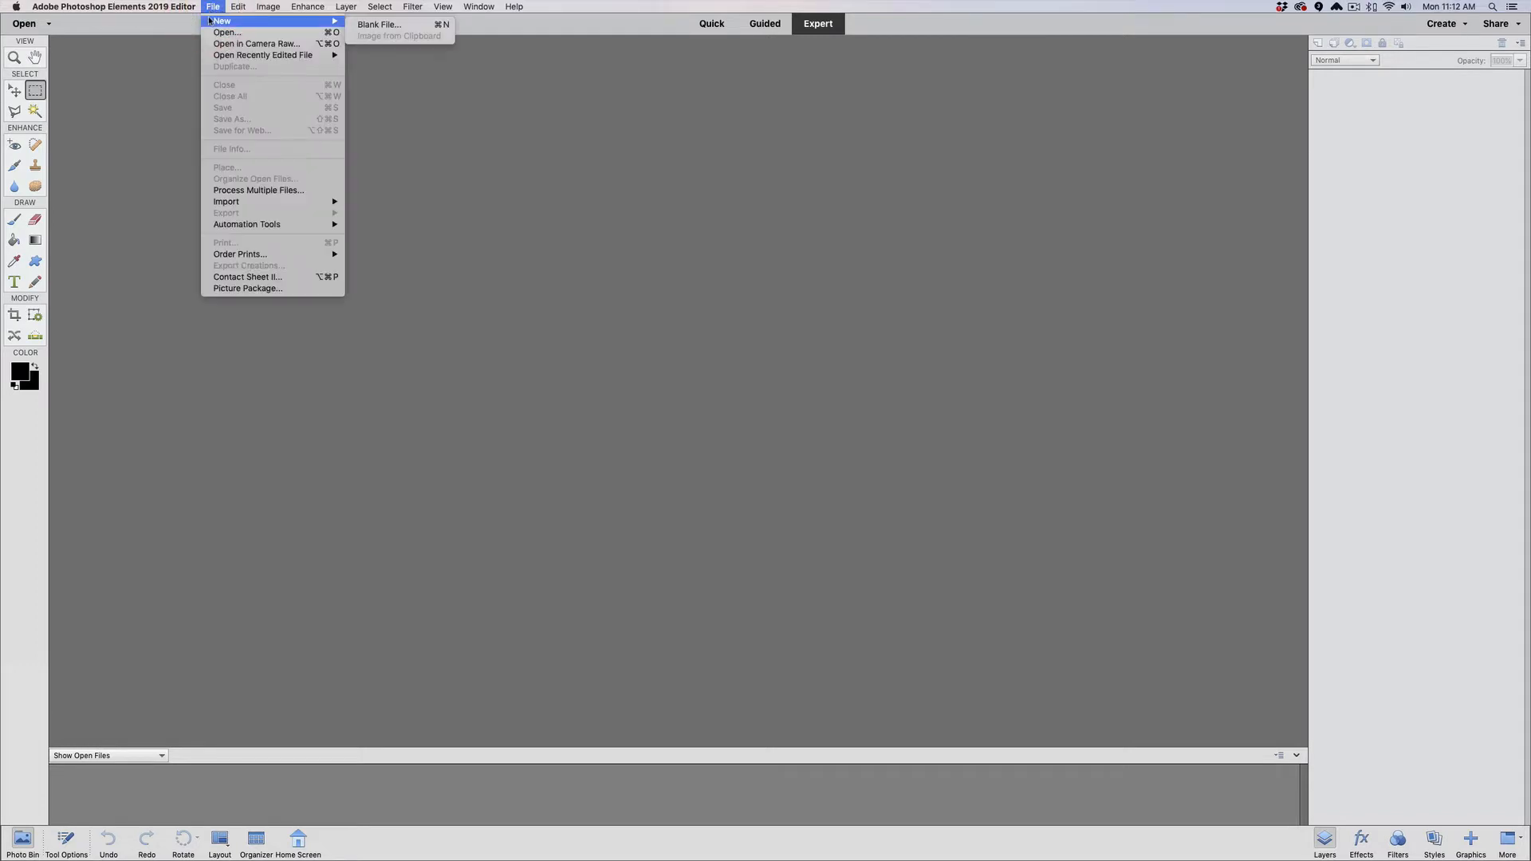
{"action": "left_click", "coordinate": [369, 25]}
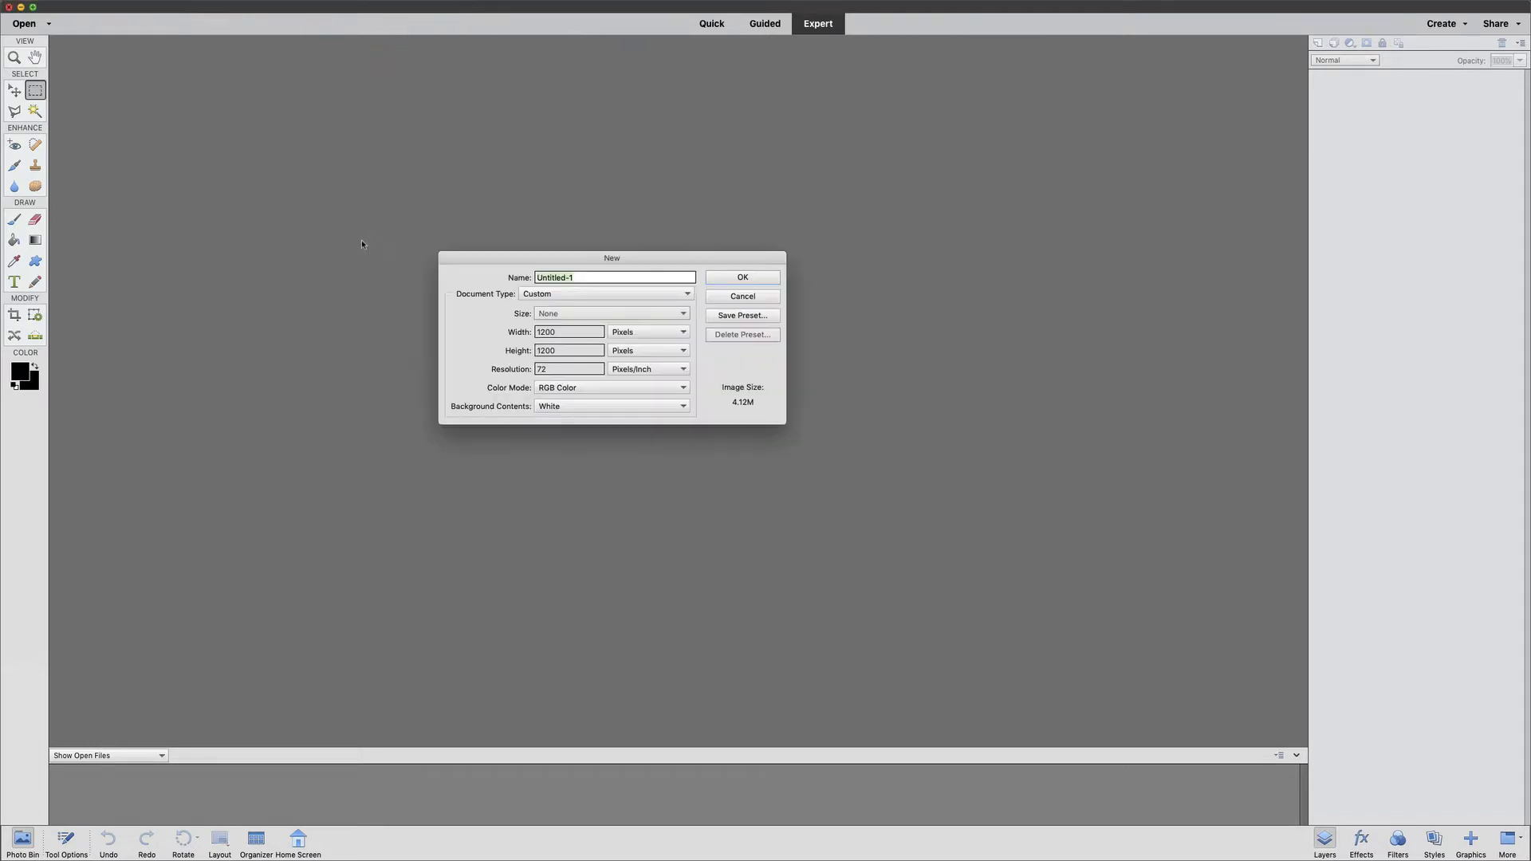
{"action": "left_click", "coordinate": [568, 330]}
{"action": "left_click_drag", "start_coordinate": [568, 330], "coordinate": [528, 331]}
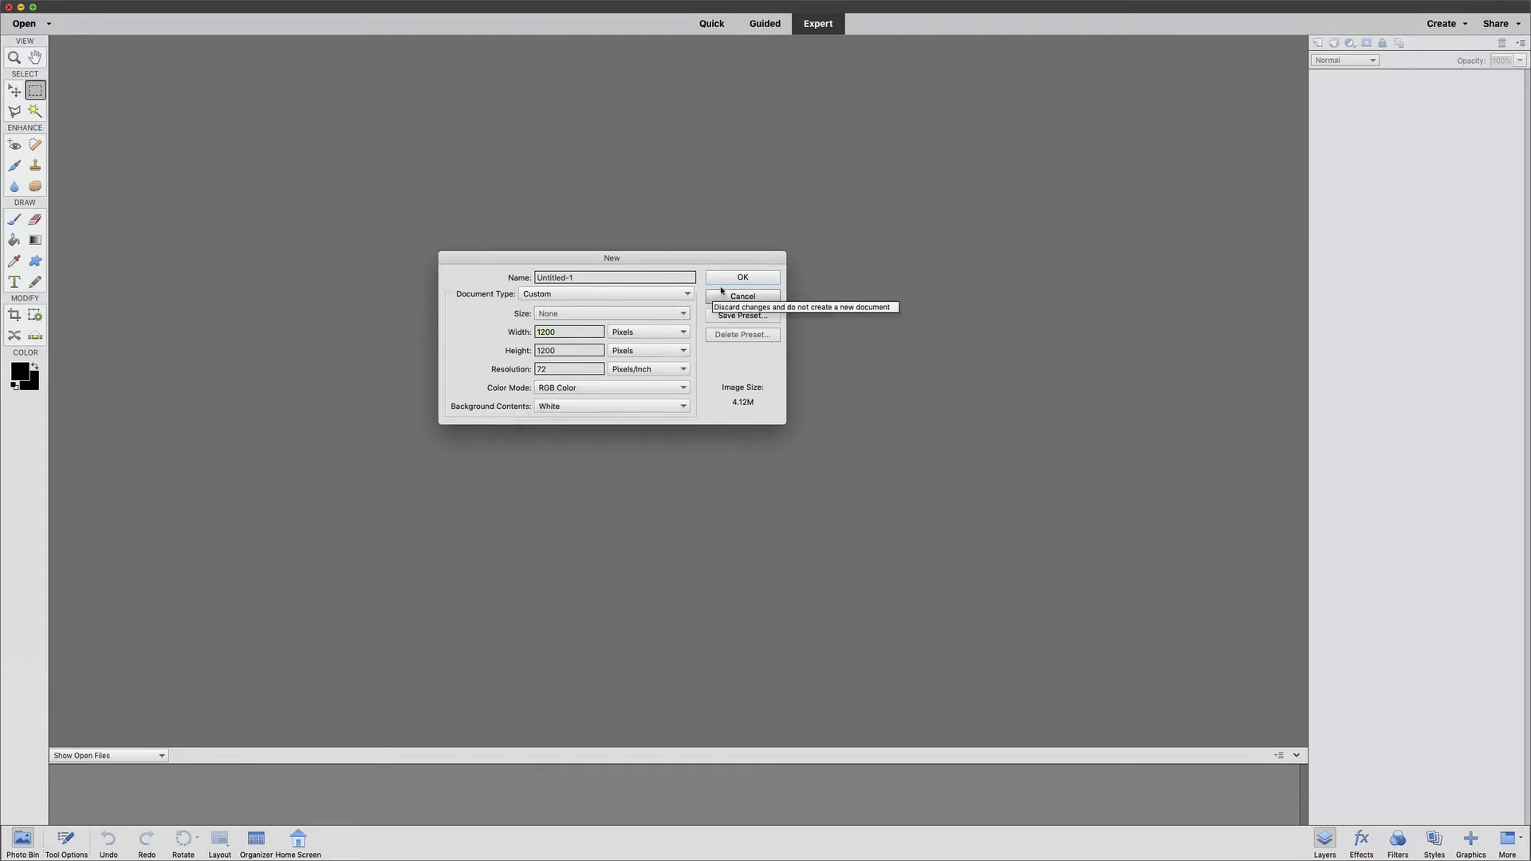
{"action": "left_click", "coordinate": [743, 278]}
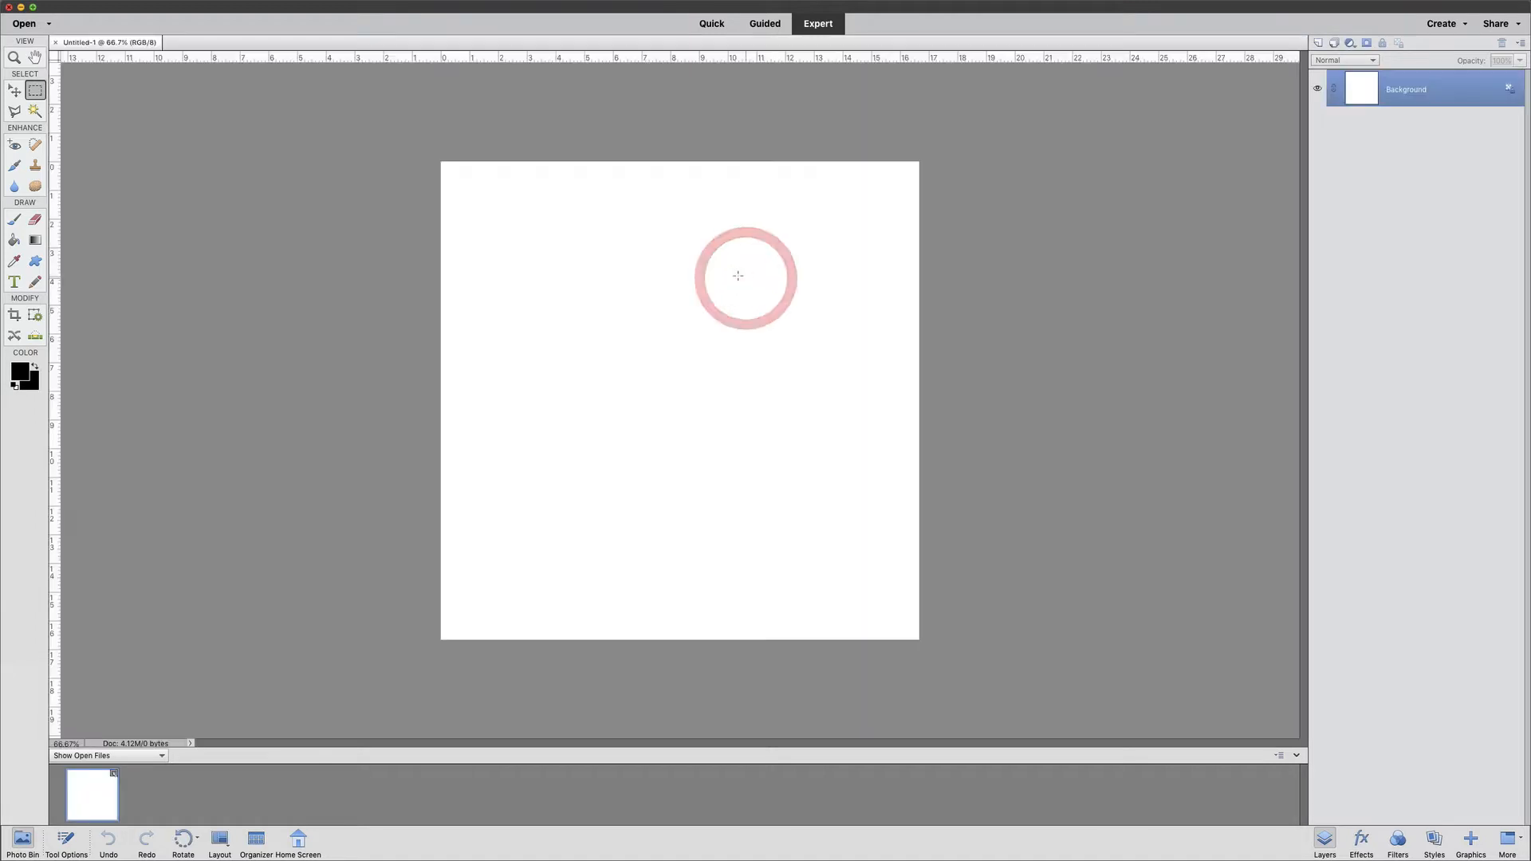
Open JS-HexBackground.jpg from the JS-FirstCard-Insta folder, with the Move tool active.
{"action": "left_click", "coordinate": [14, 93]}
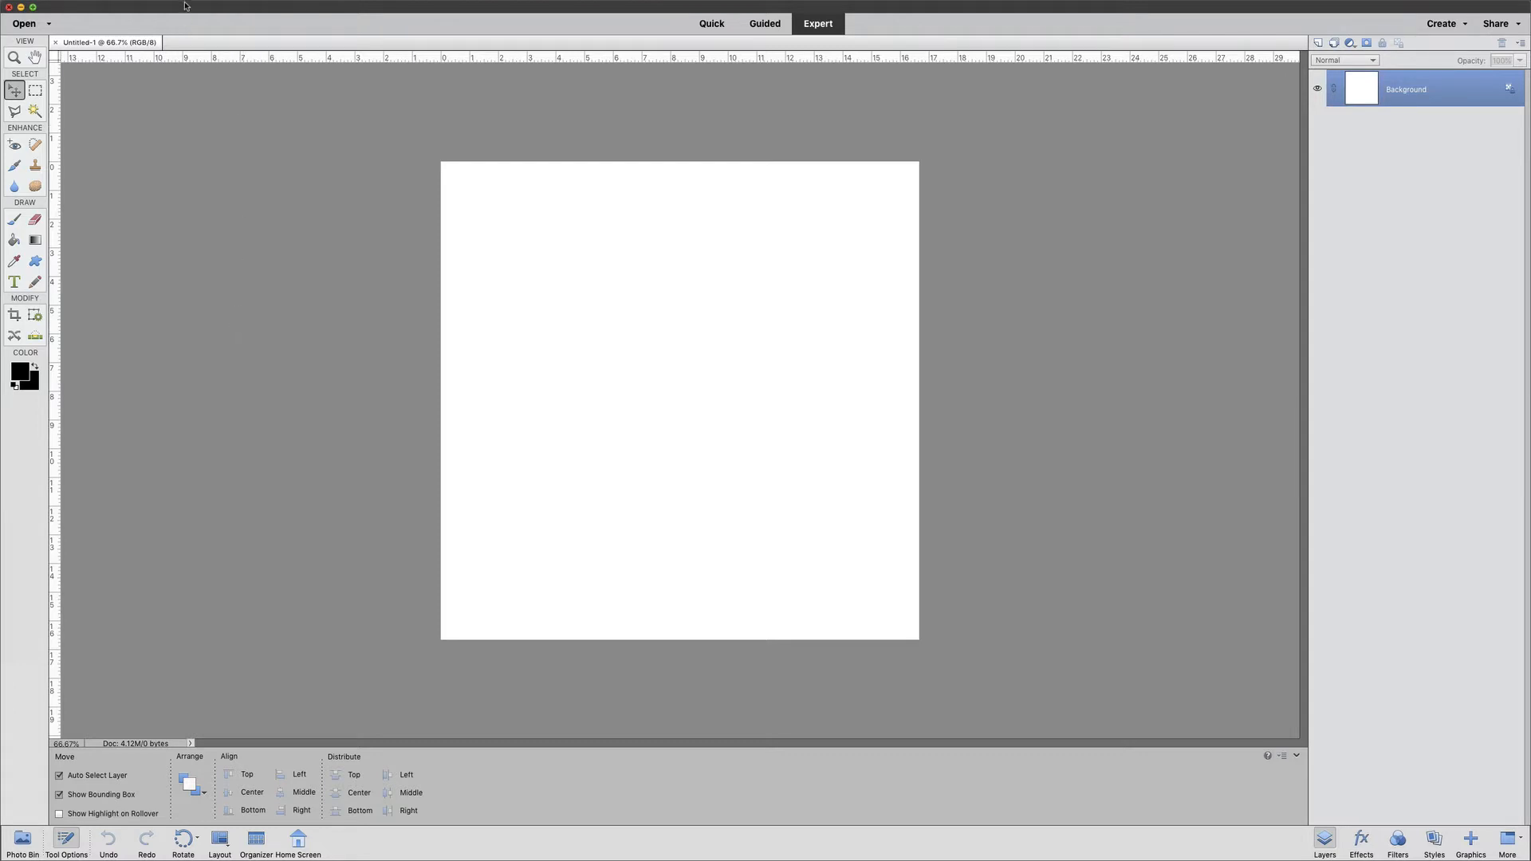
{"action": "left_click", "coordinate": [212, 6]}
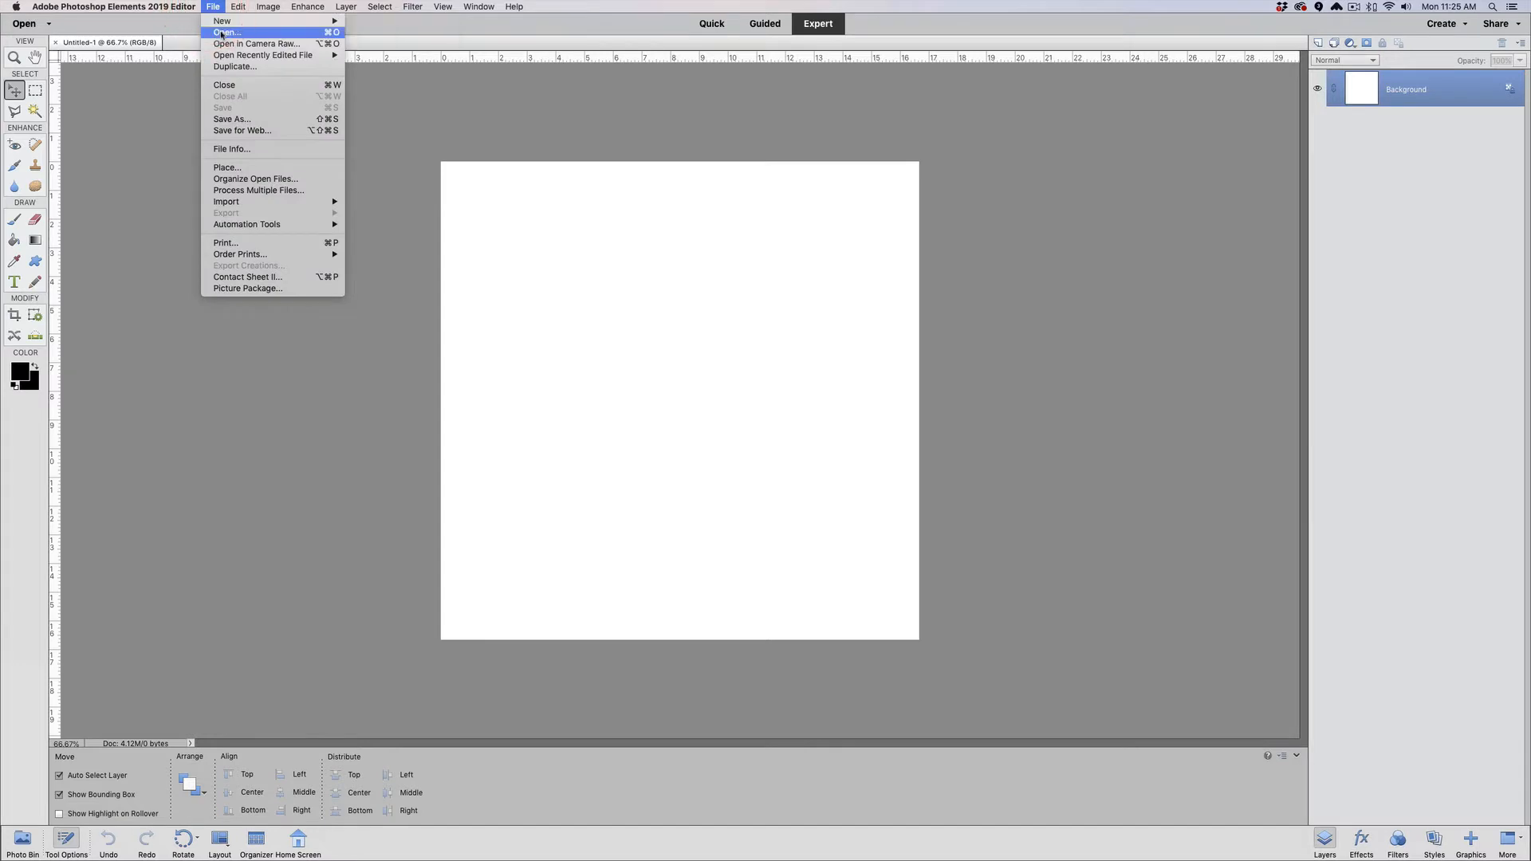
{"action": "left_click", "coordinate": [221, 35]}
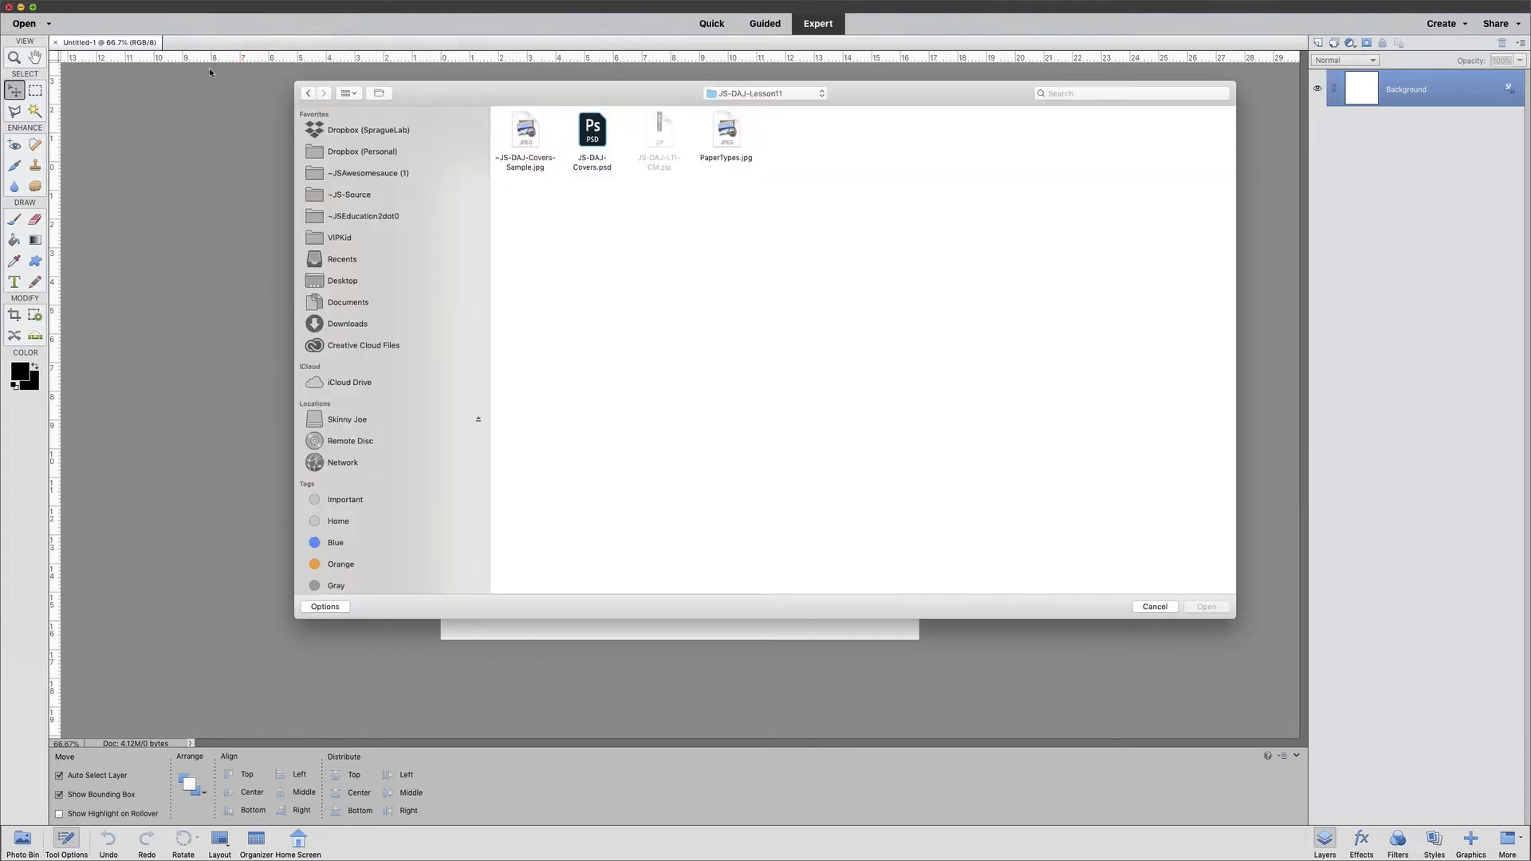
{"action": "left_click", "coordinate": [770, 94]}
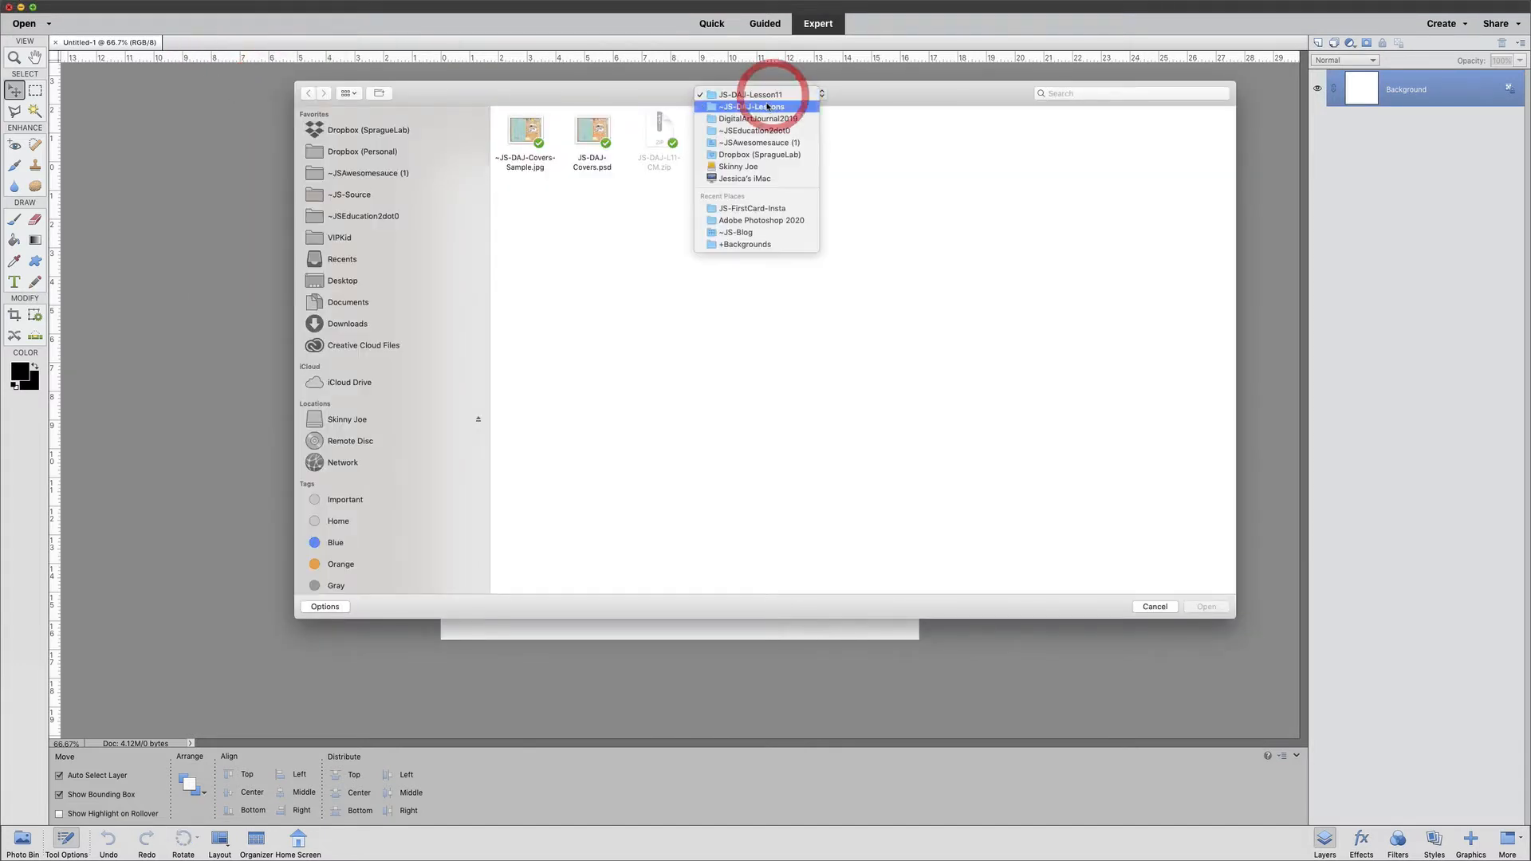
{"action": "left_click", "coordinate": [754, 209]}
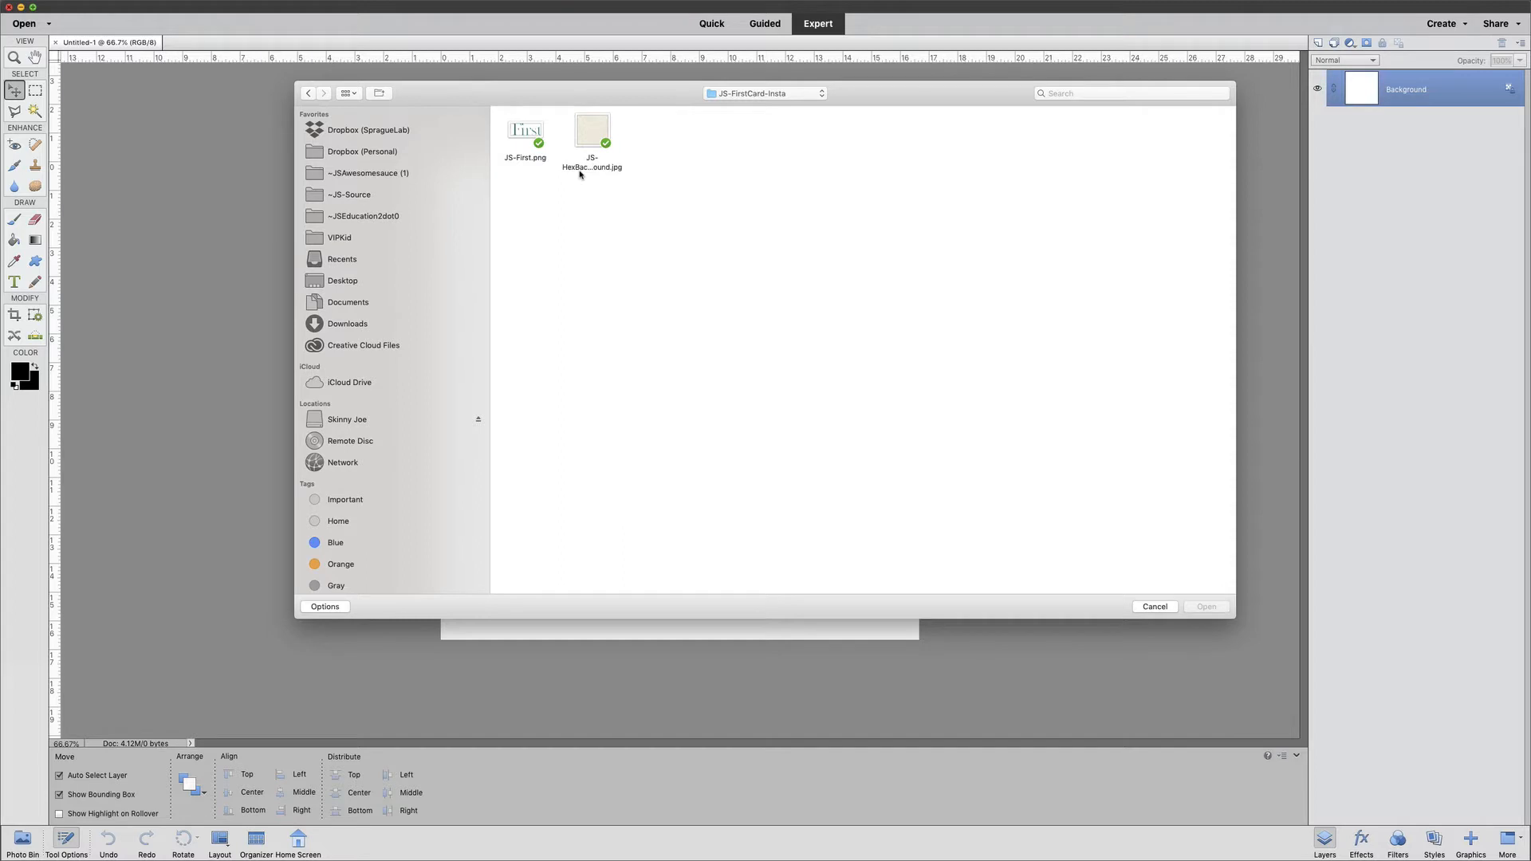
{"action": "left_click", "coordinate": [587, 127]}
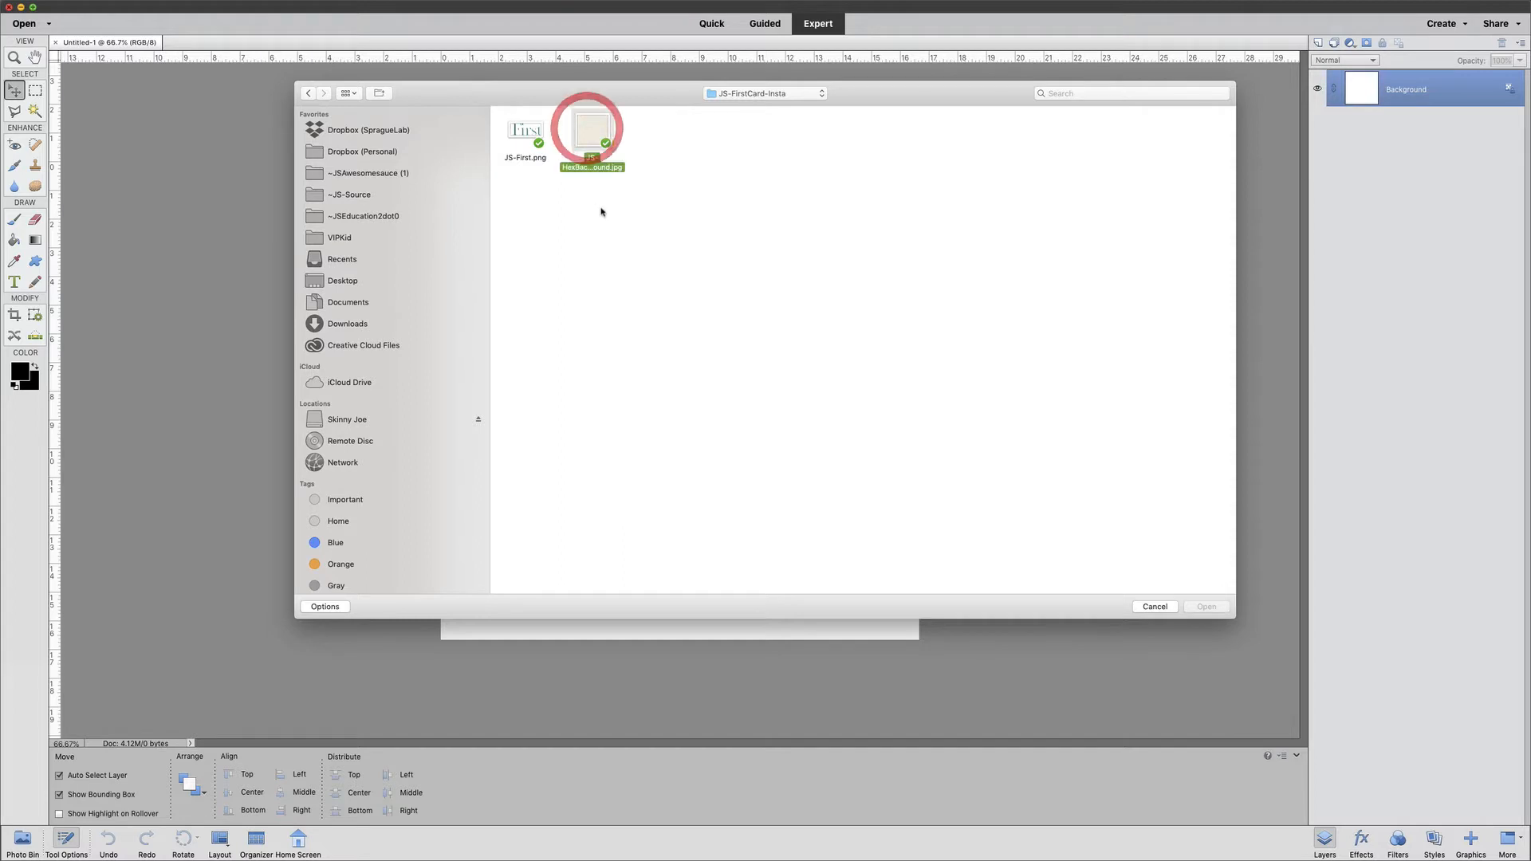
{"action": "left_click", "coordinate": [1208, 609]}
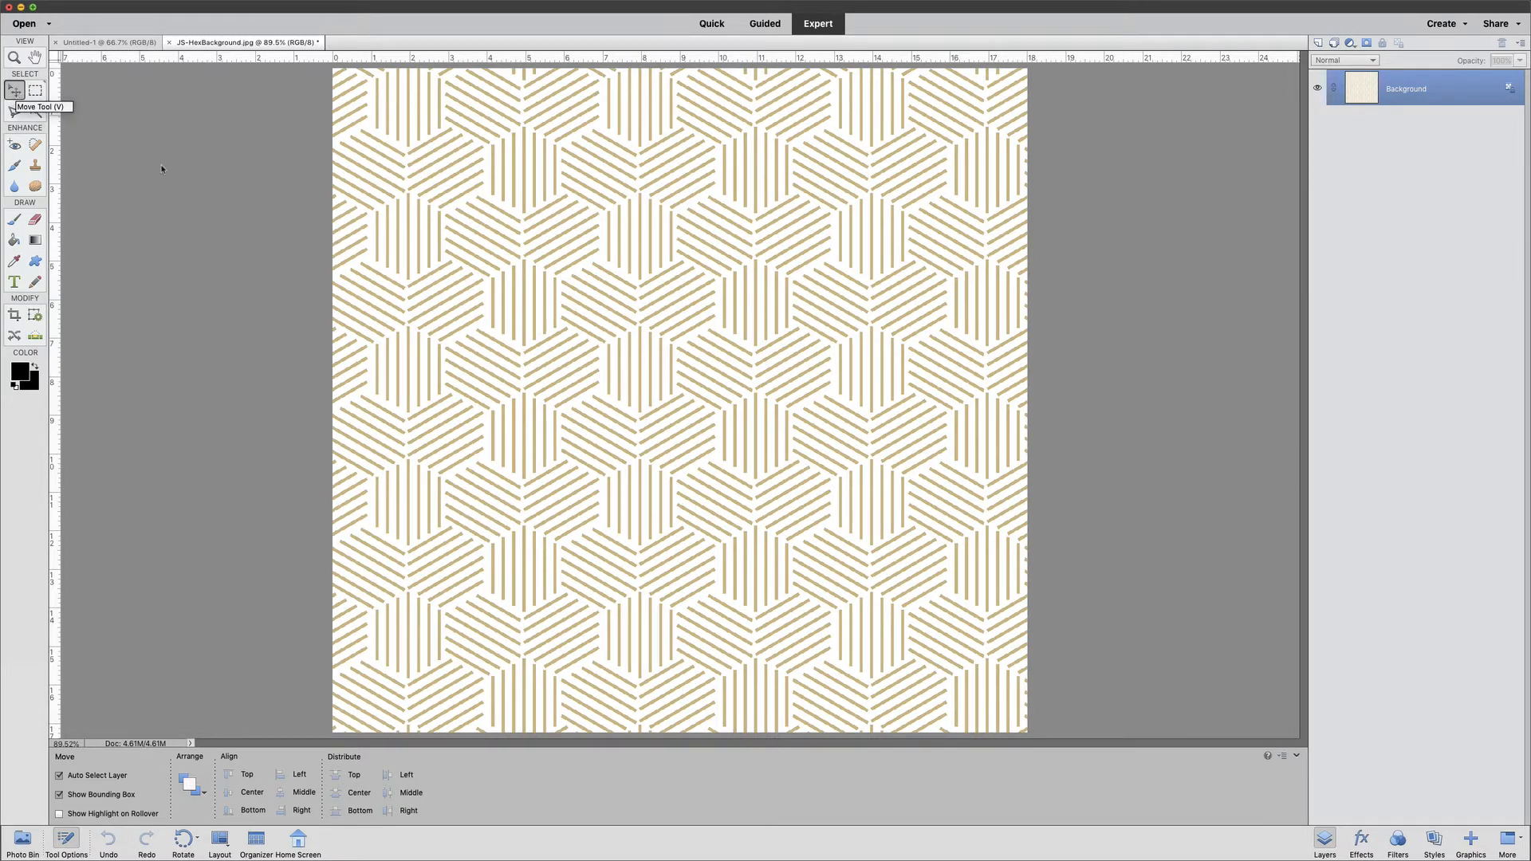
Copy the hexagon pattern into the Untitled-1 document so that it is centered and covers the whole canvas.
{"action": "left_click_drag", "start_coordinate": [862, 369], "coordinate": [104, 44]}
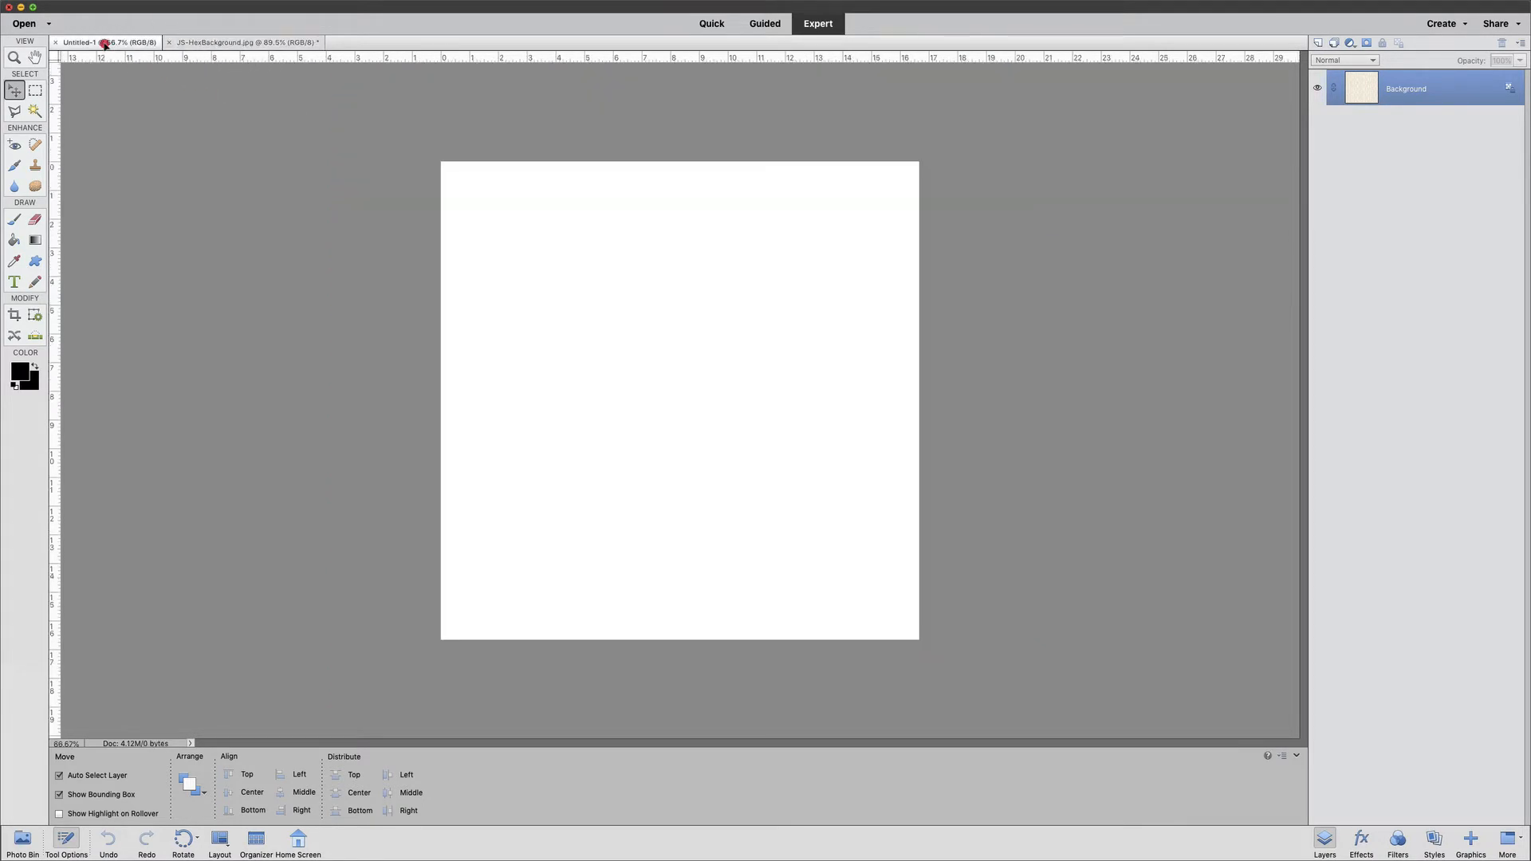
{"action": "left_click_drag", "start_coordinate": [105, 44], "coordinate": [111, 48]}
{"action": "left_click_drag", "start_coordinate": [111, 49], "coordinate": [387, 198]}
{"action": "left_click_drag", "start_coordinate": [695, 353], "coordinate": [698, 355]}
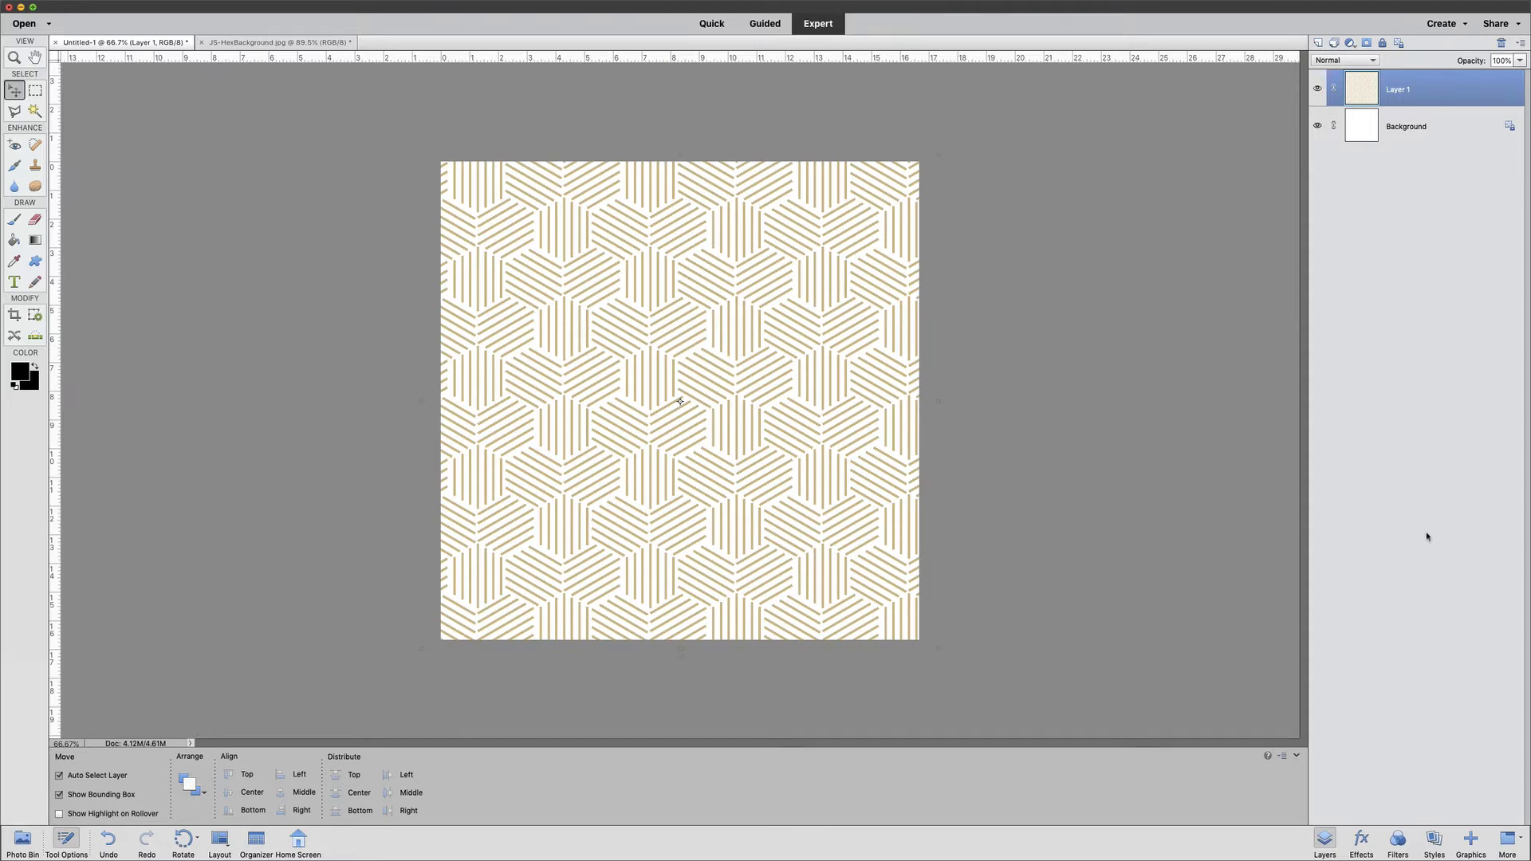
Add a new layer and draw a white square about 11 inches wide over the pattern with the Rectangle tool.
{"action": "left_click", "coordinate": [1317, 44]}
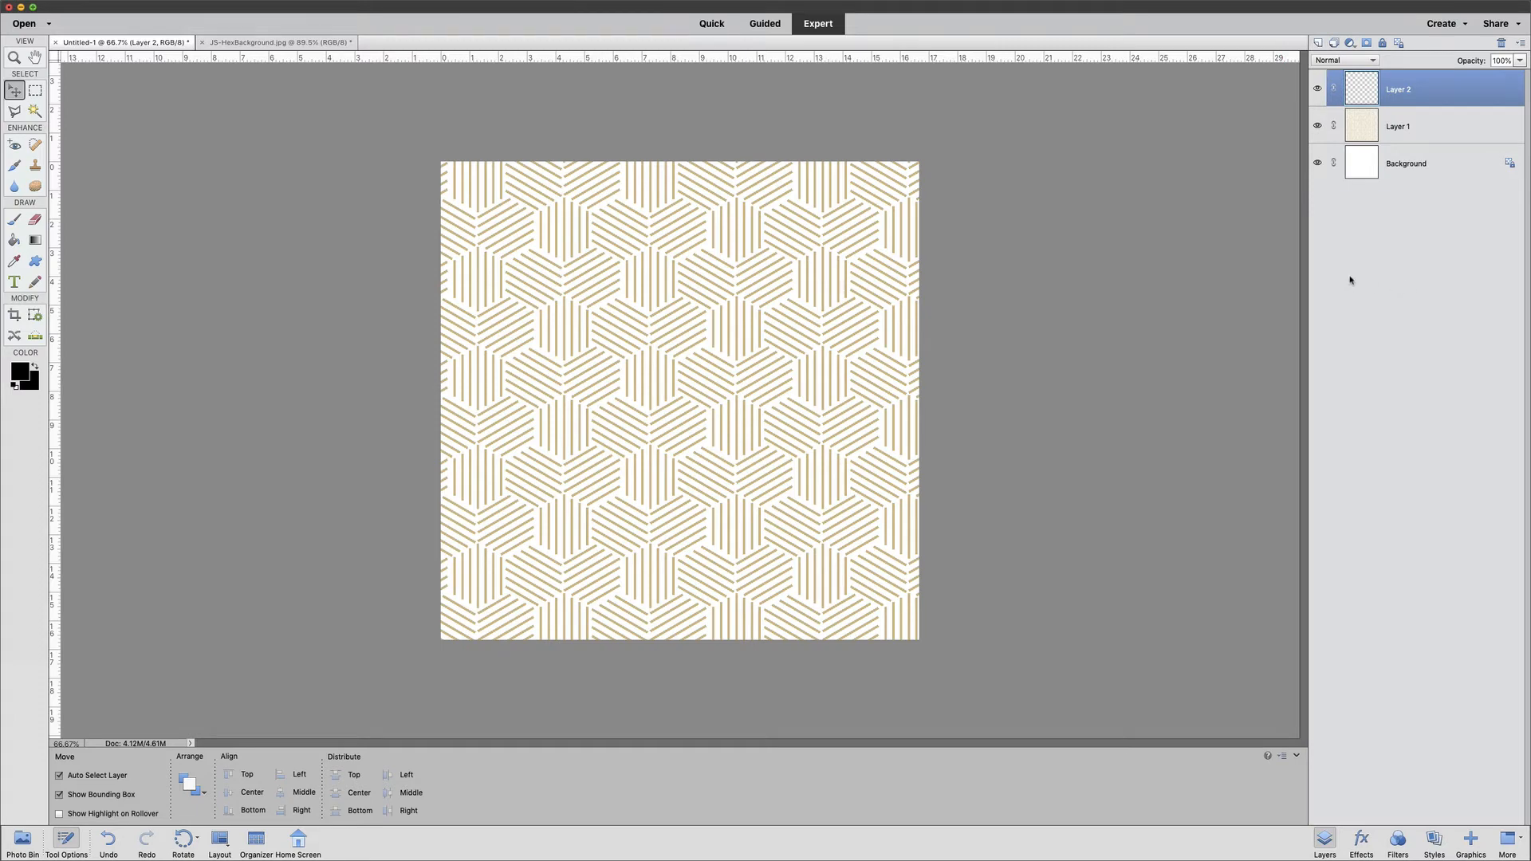
{"action": "left_click", "coordinate": [35, 261]}
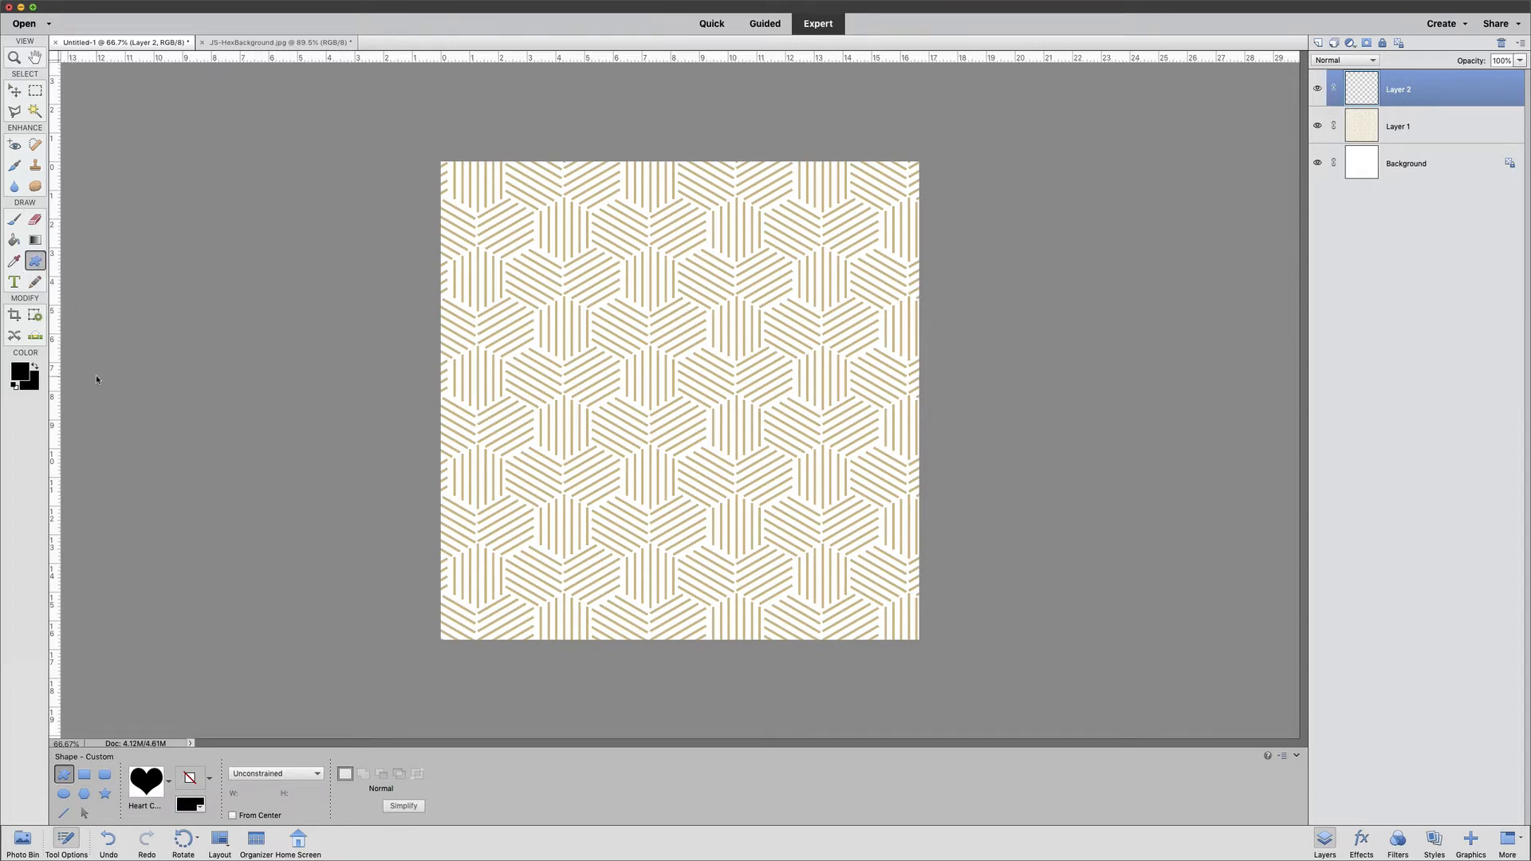
{"action": "left_click", "coordinate": [84, 775]}
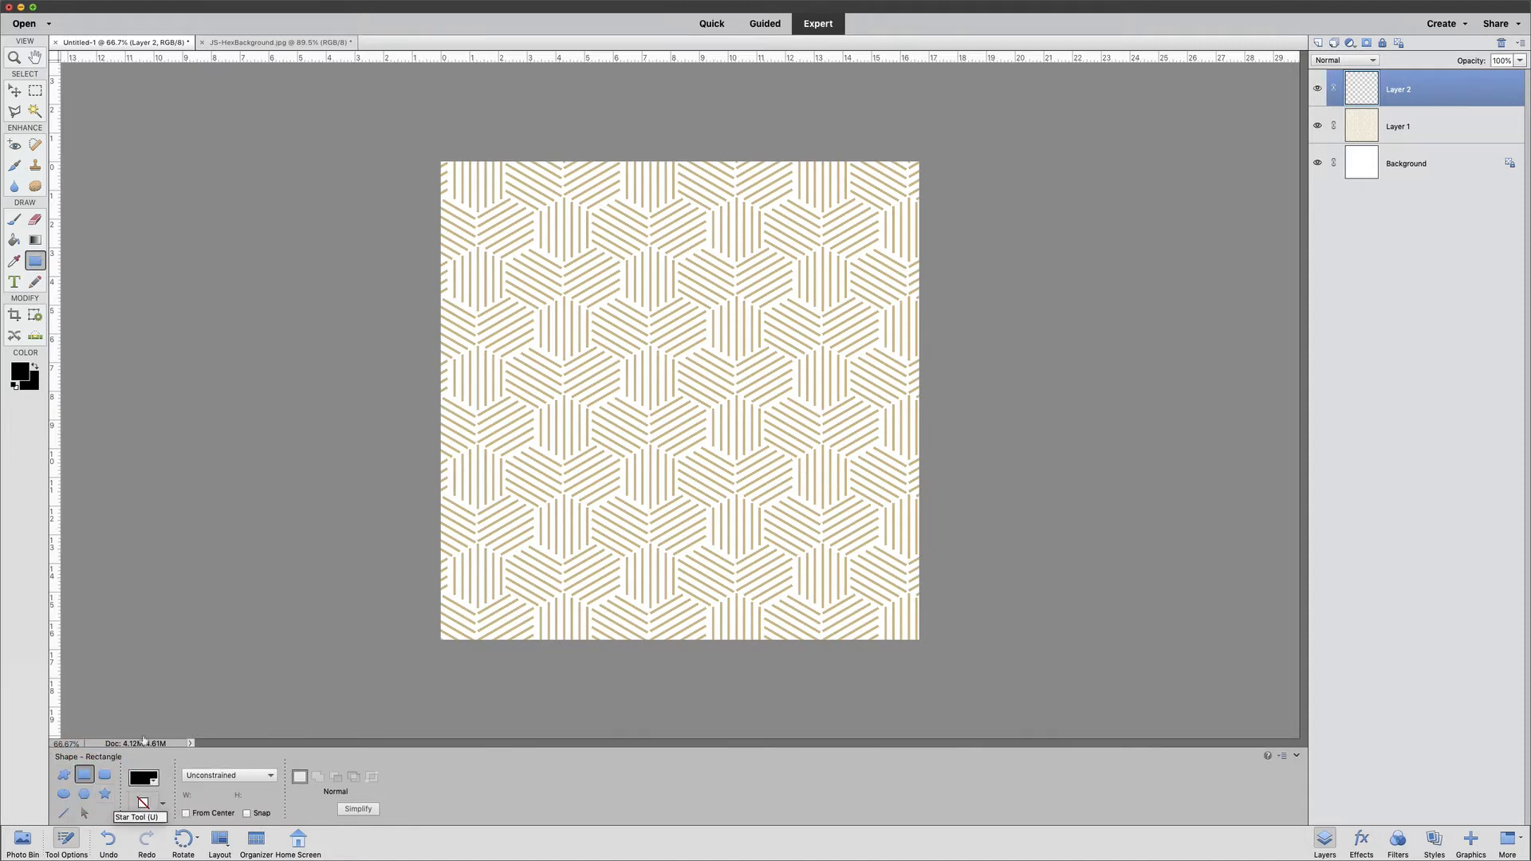
{"action": "left_click", "coordinate": [21, 373]}
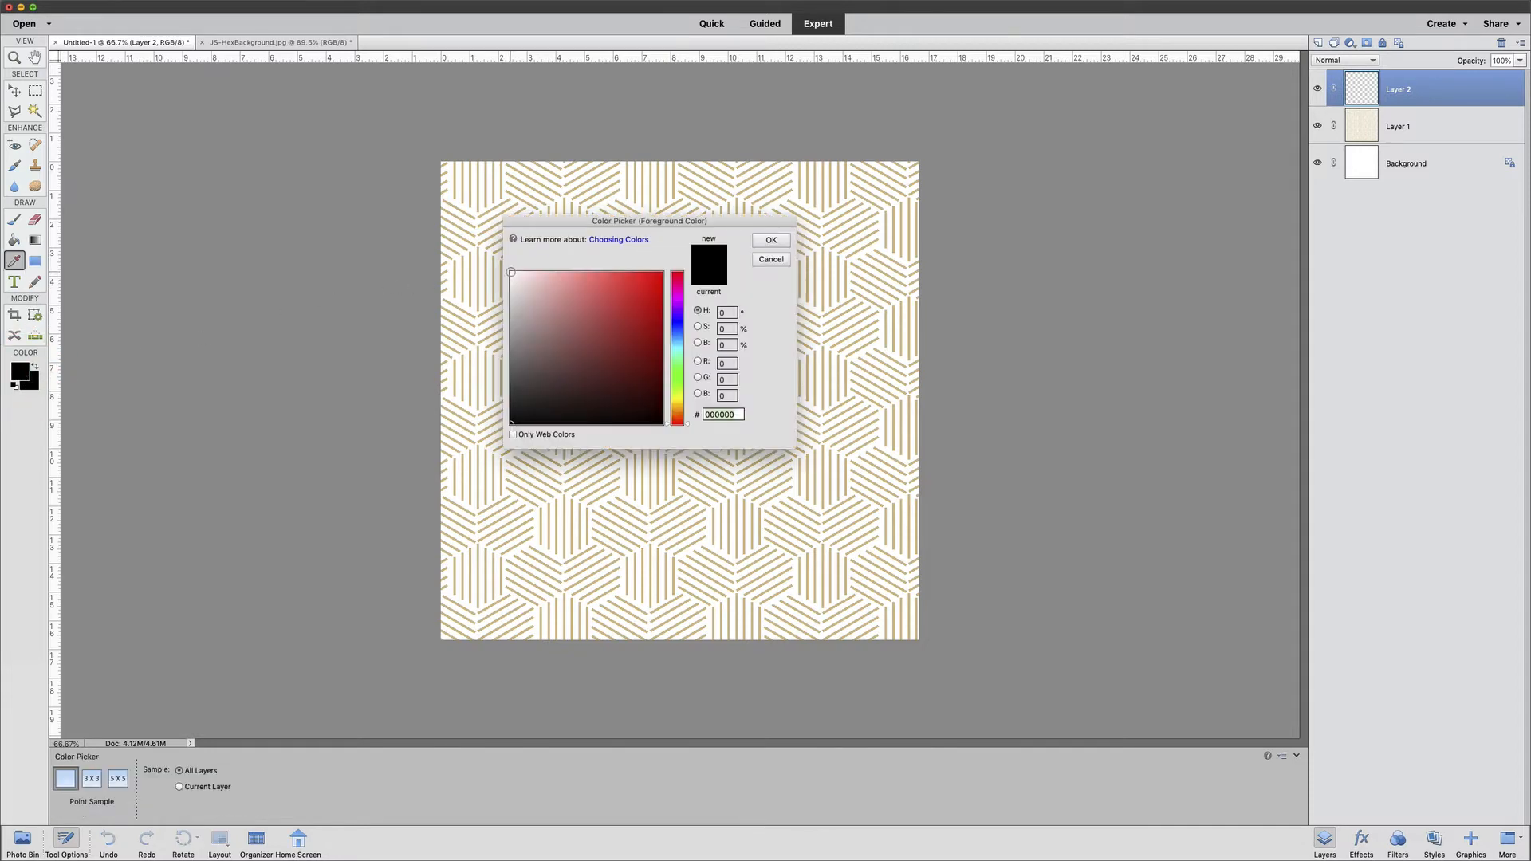
{"action": "left_click", "coordinate": [511, 273]}
{"action": "left_click", "coordinate": [772, 241]}
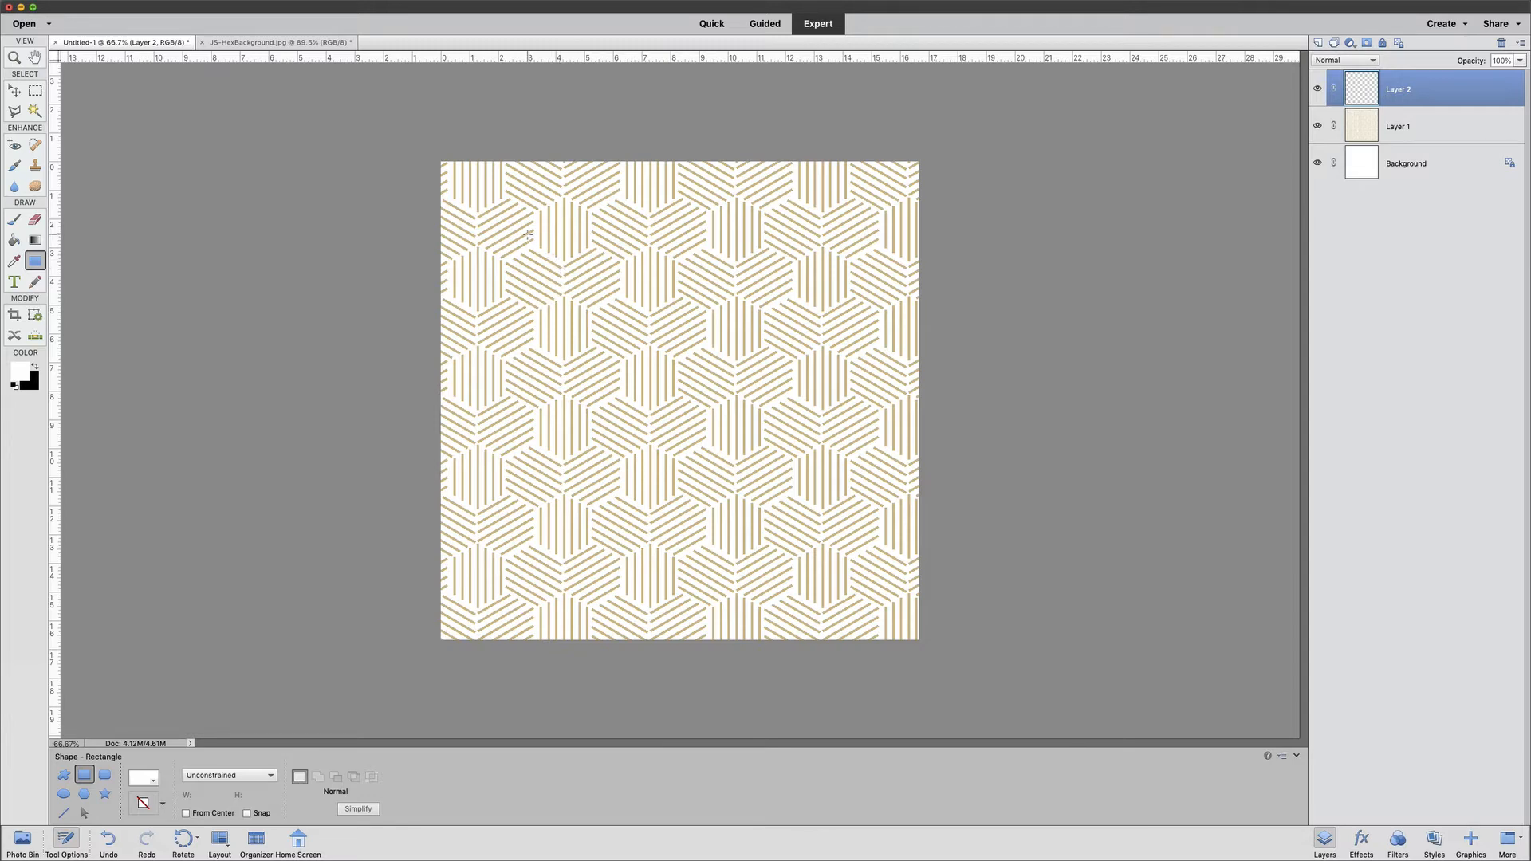
{"action": "left_click_drag", "start_coordinate": [527, 234], "coordinate": [817, 486]}
{"action": "left_click_drag", "start_coordinate": [853, 504], "coordinate": [1013, 562]}
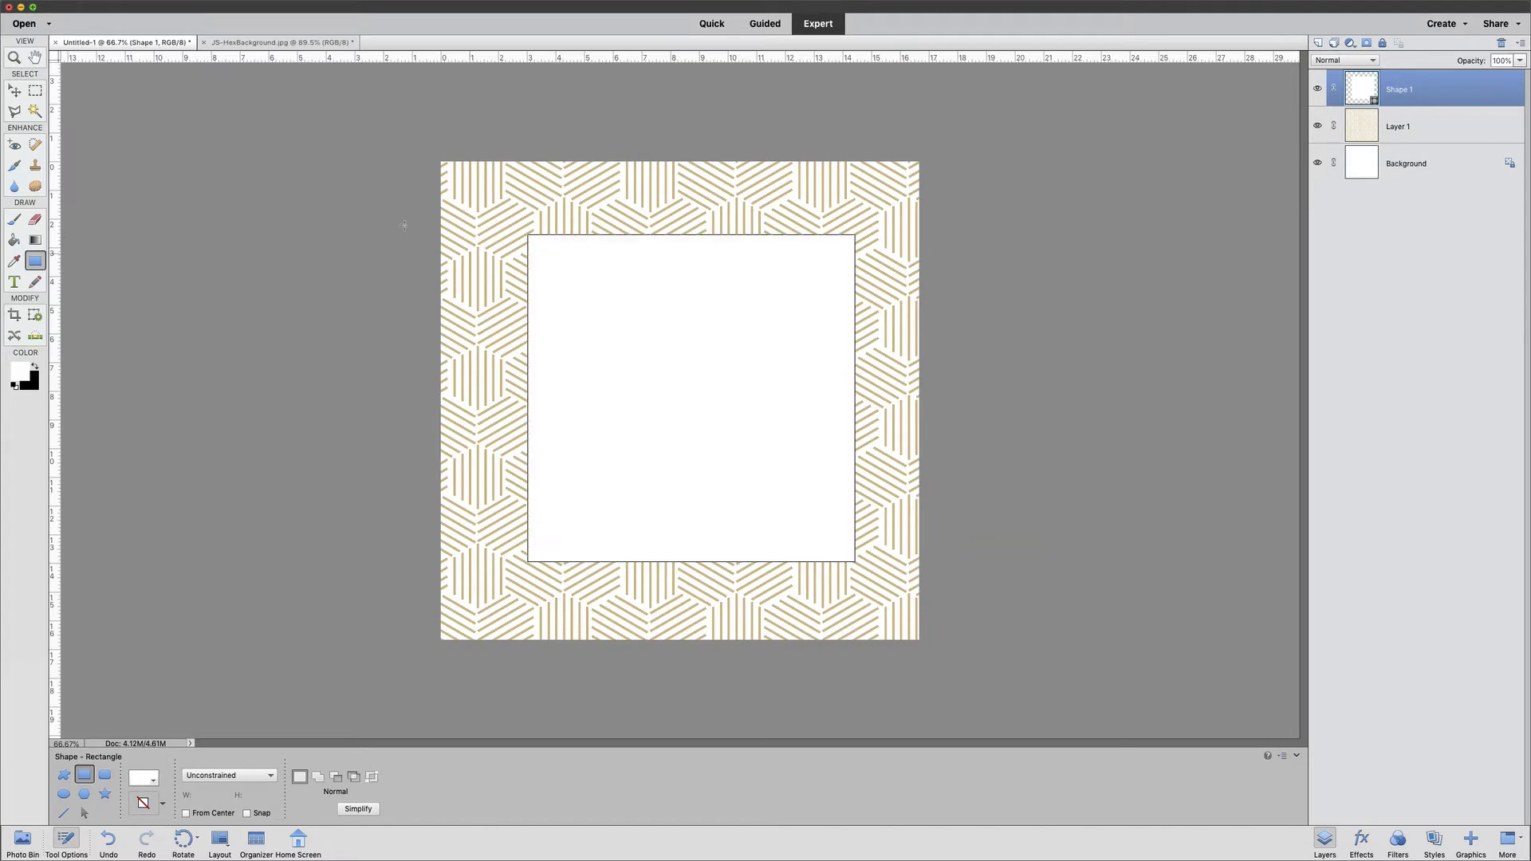
Move the white square slightly up and left to center it horizontally on the canvas, and deselect it.
{"action": "left_click", "coordinate": [14, 94]}
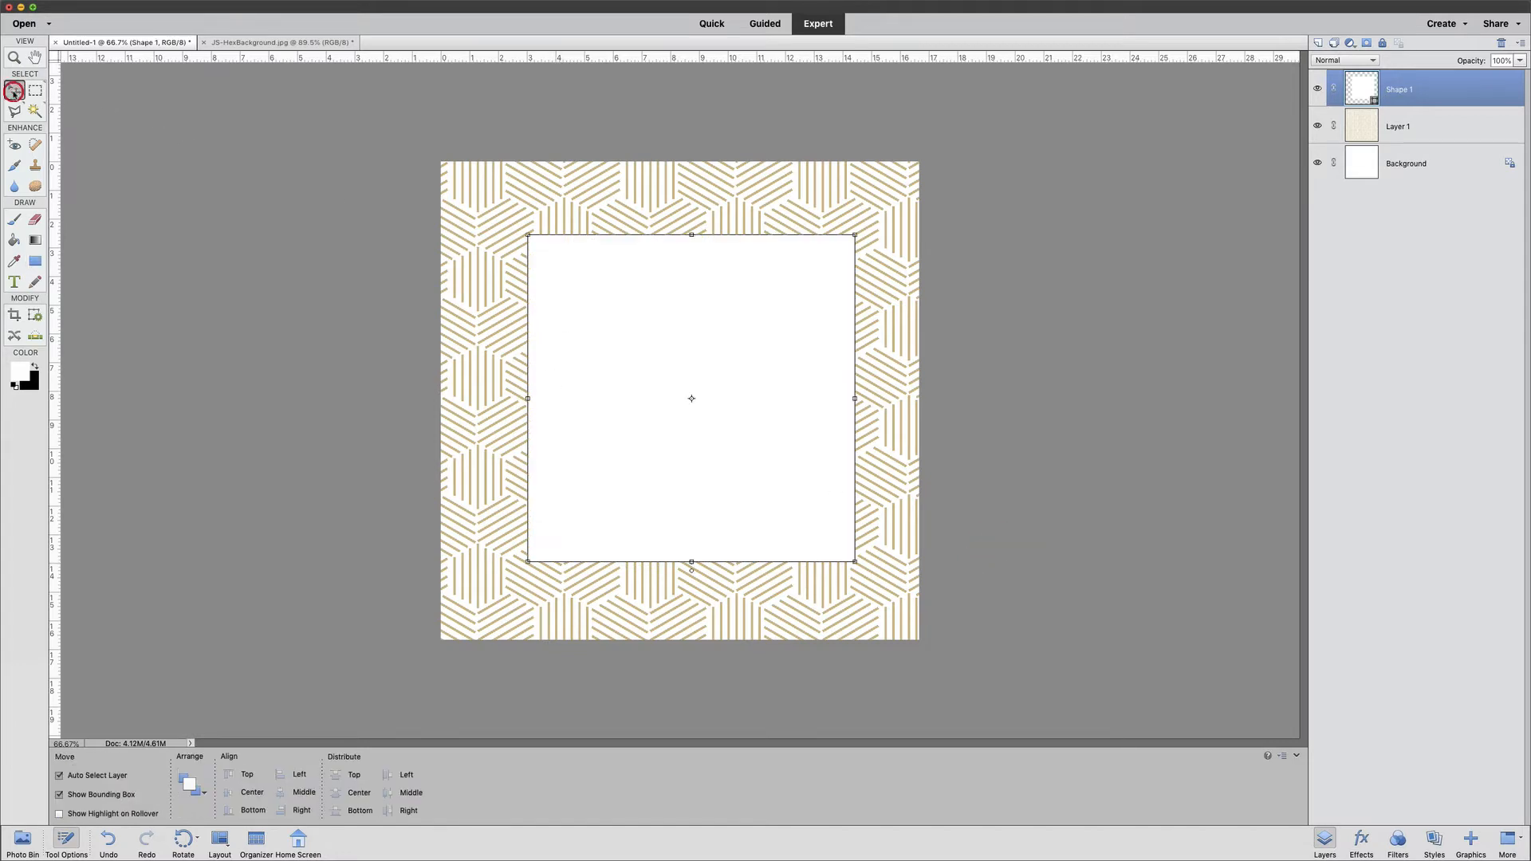
{"action": "left_click", "coordinate": [768, 522]}
{"action": "left_click_drag", "start_coordinate": [768, 522], "coordinate": [760, 520]}
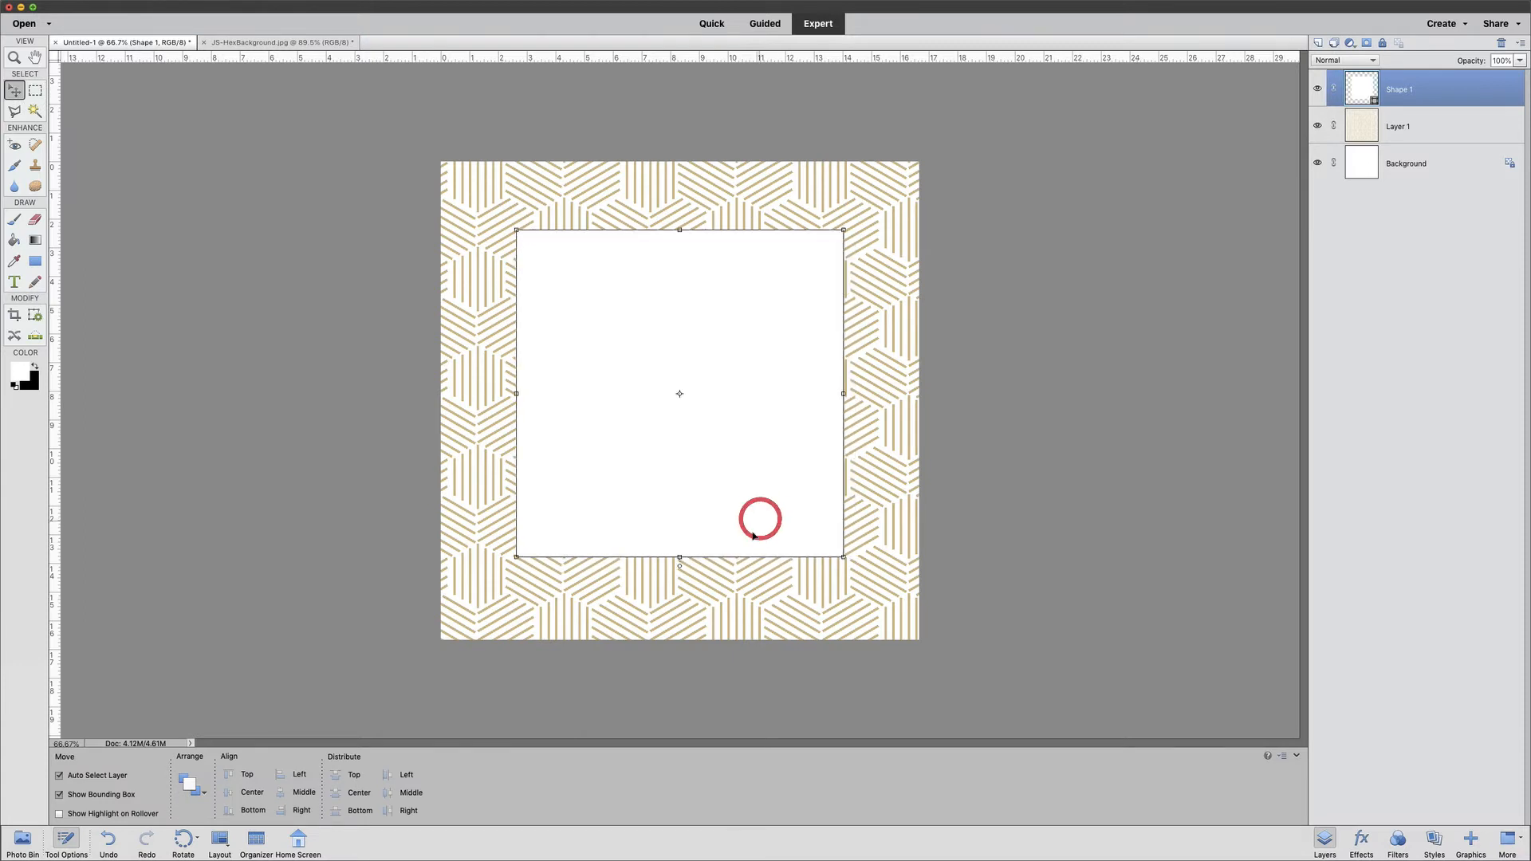
{"action": "left_click", "coordinate": [965, 503]}
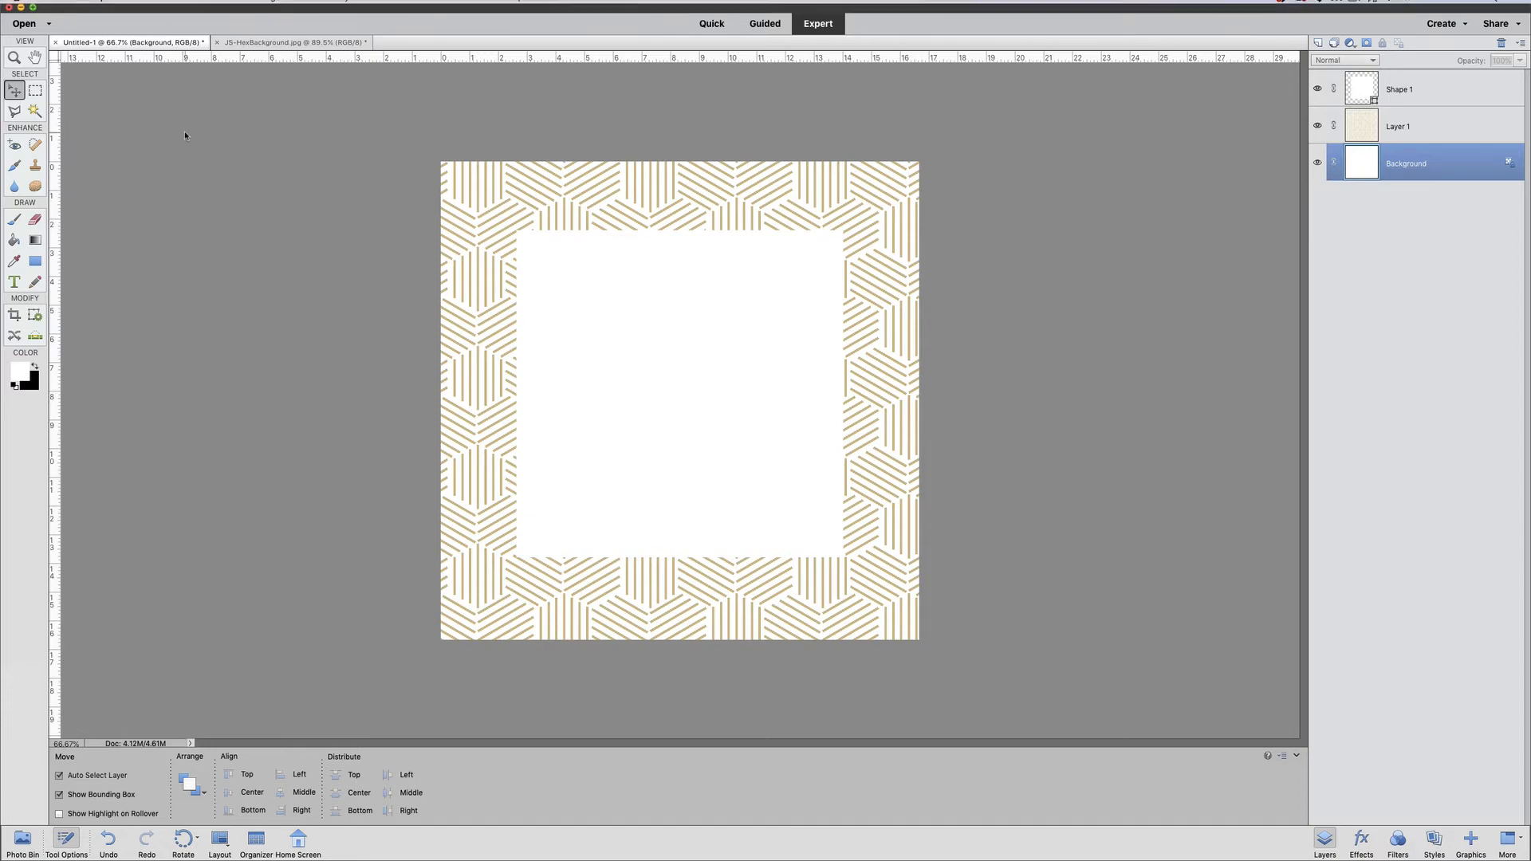
Open JS-First.png and copy its quote artwork into the Untitled-1 document, centered on the canvas.
{"action": "left_click", "coordinate": [213, 6]}
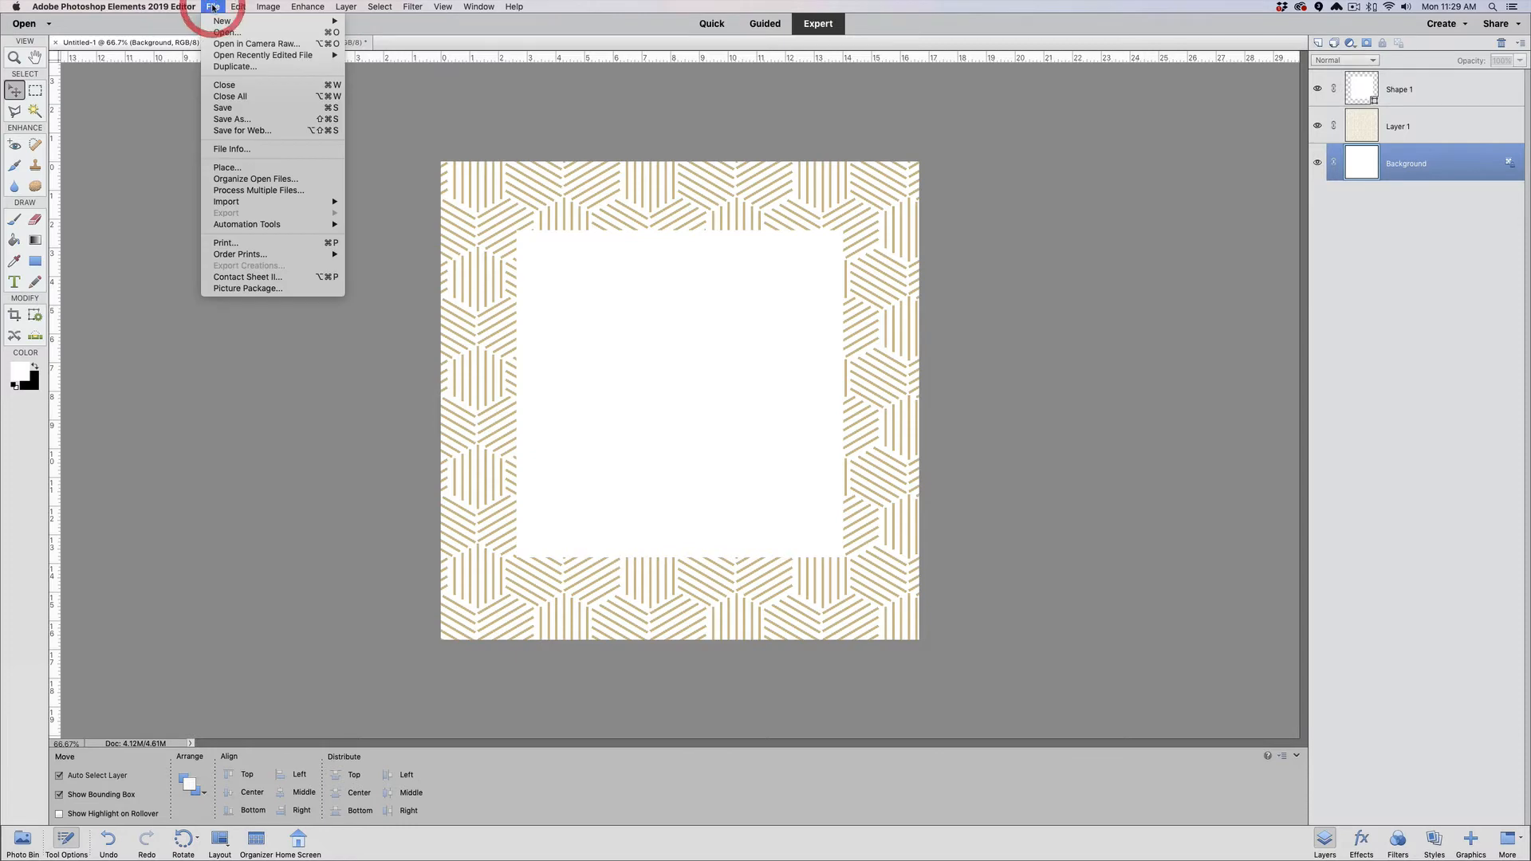
{"action": "left_click", "coordinate": [221, 33]}
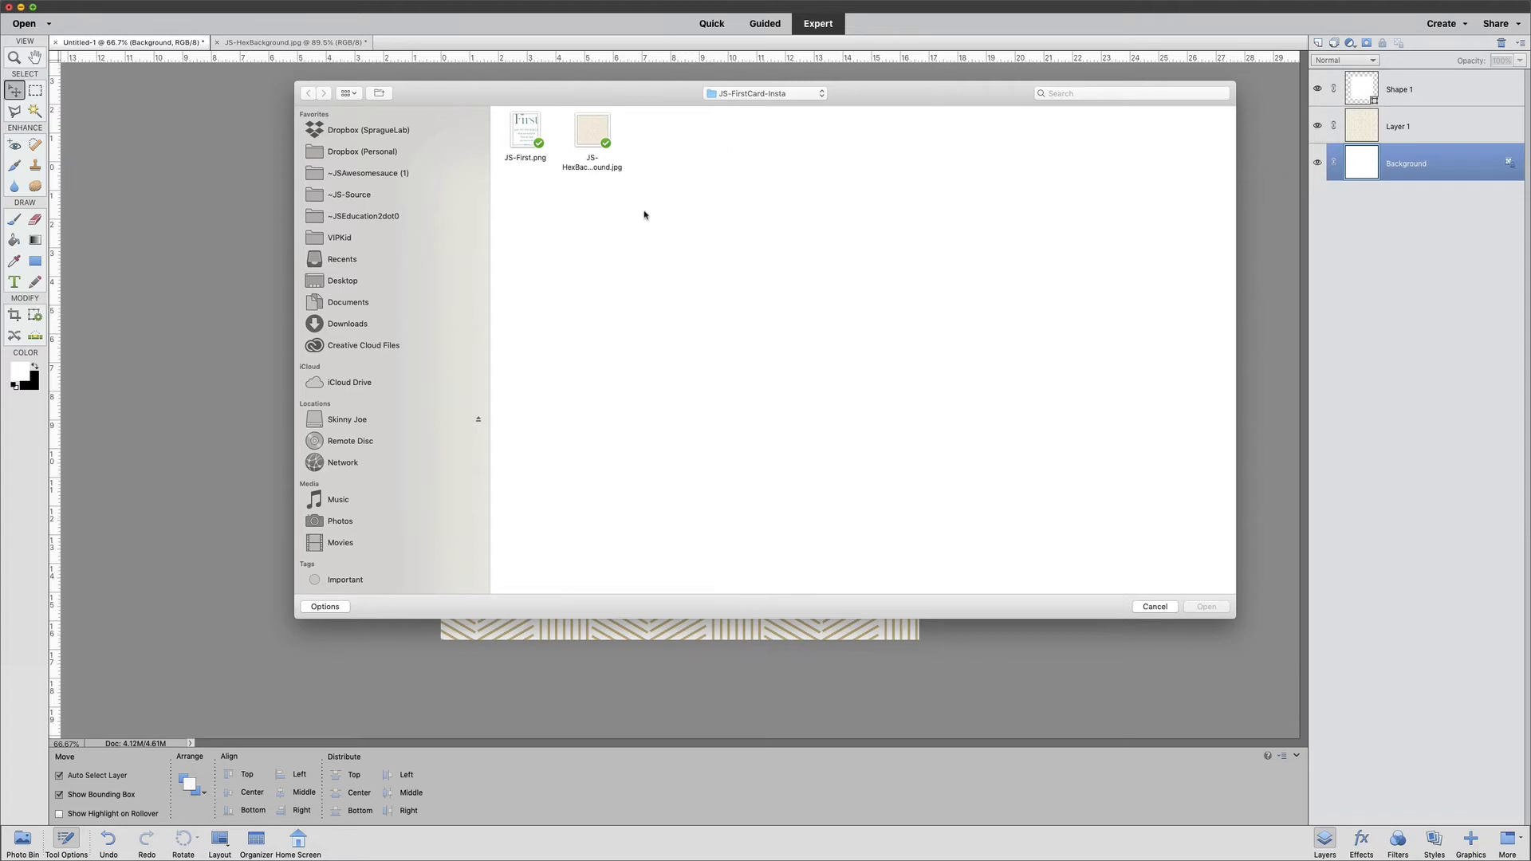
{"action": "left_click", "coordinate": [526, 127]}
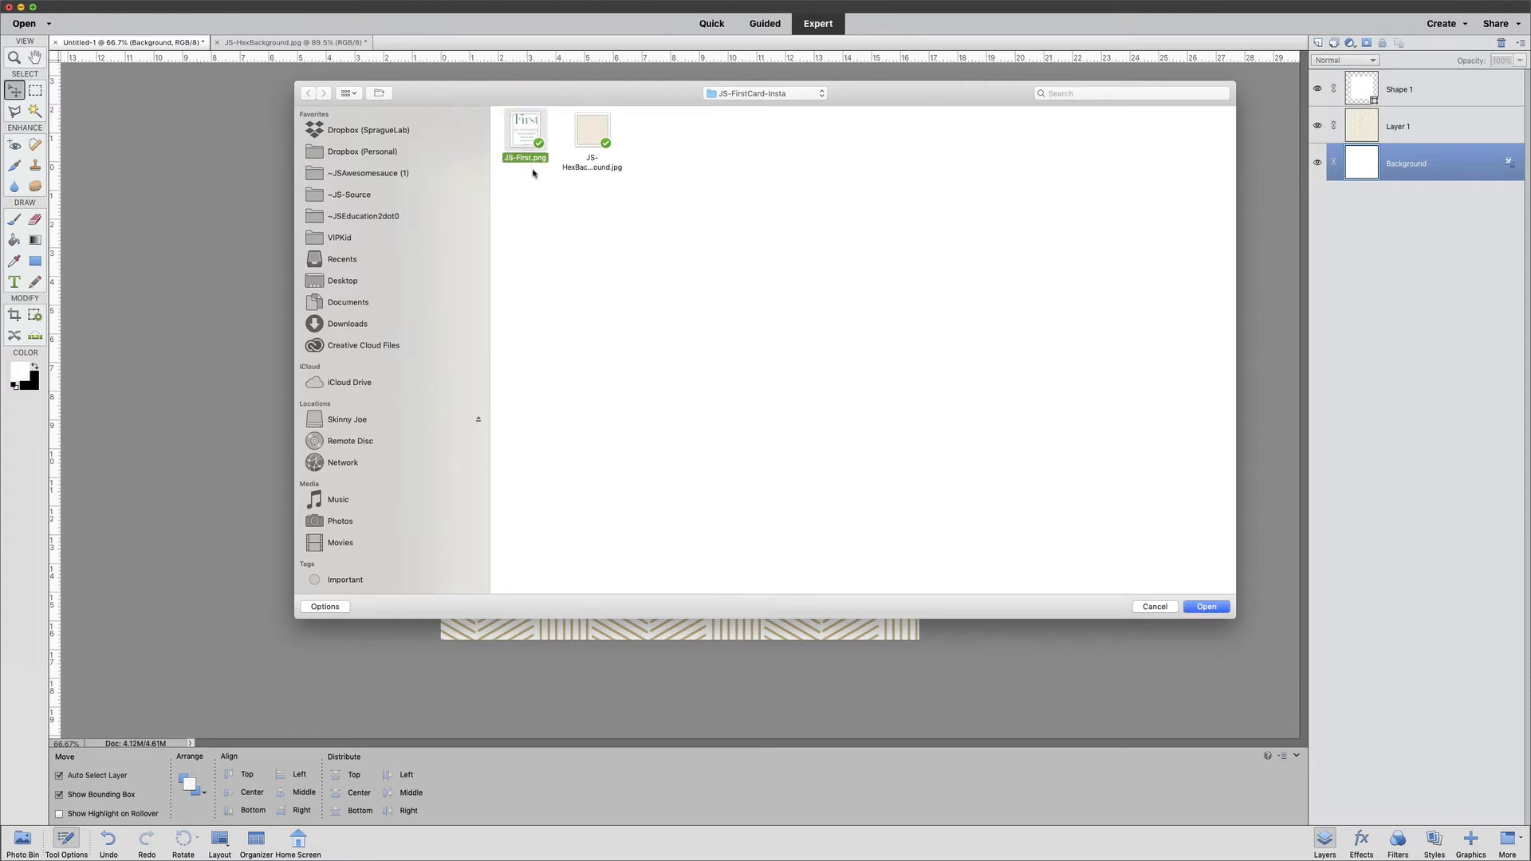
{"action": "left_click", "coordinate": [1210, 609]}
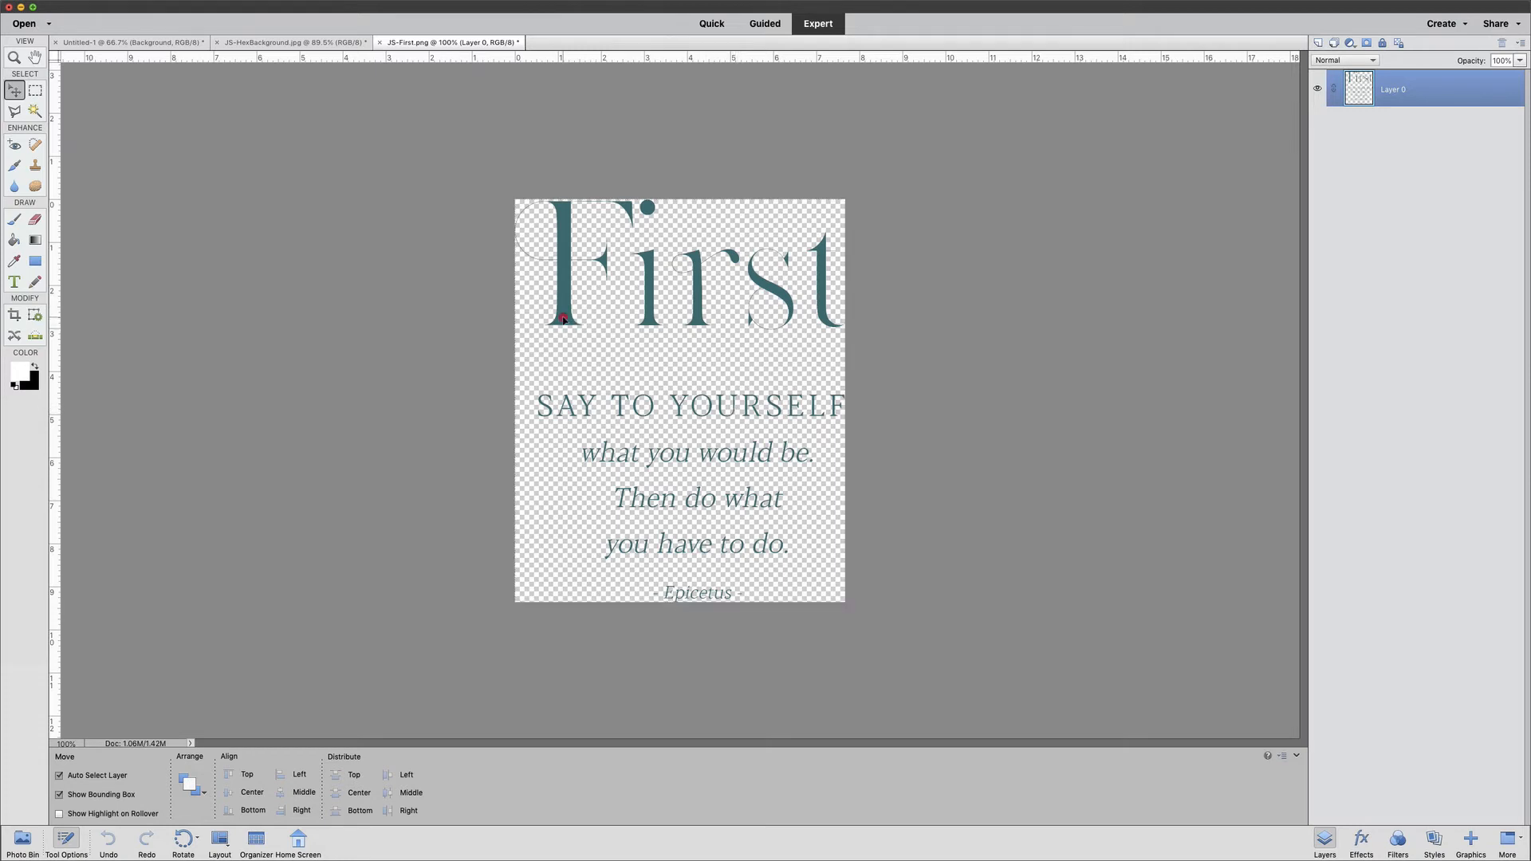
{"action": "left_click_drag", "start_coordinate": [563, 321], "coordinate": [137, 44]}
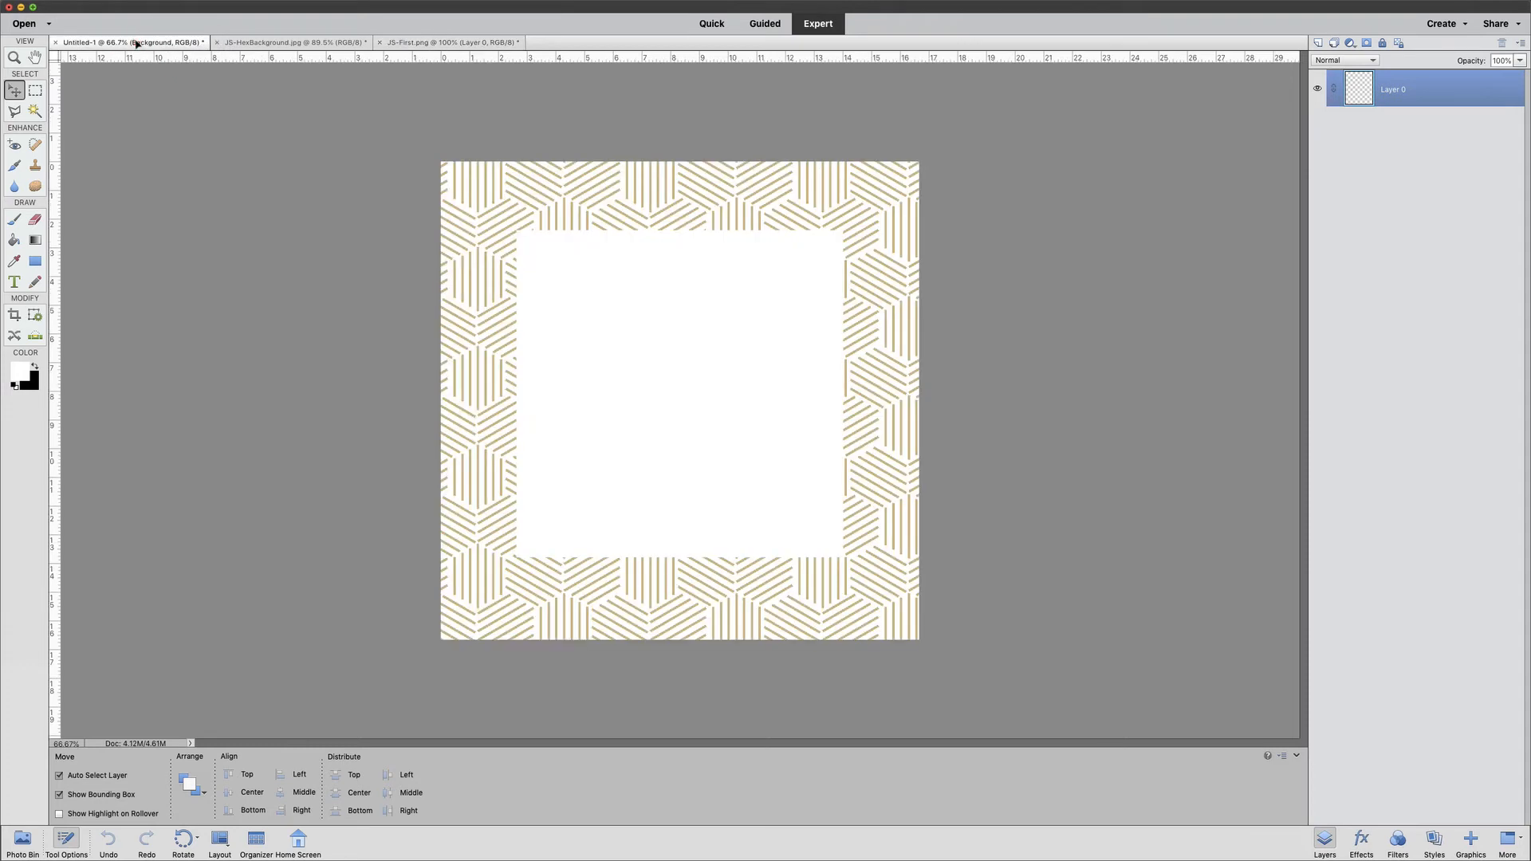
{"action": "left_click_drag", "start_coordinate": [659, 368], "coordinate": [663, 369]}
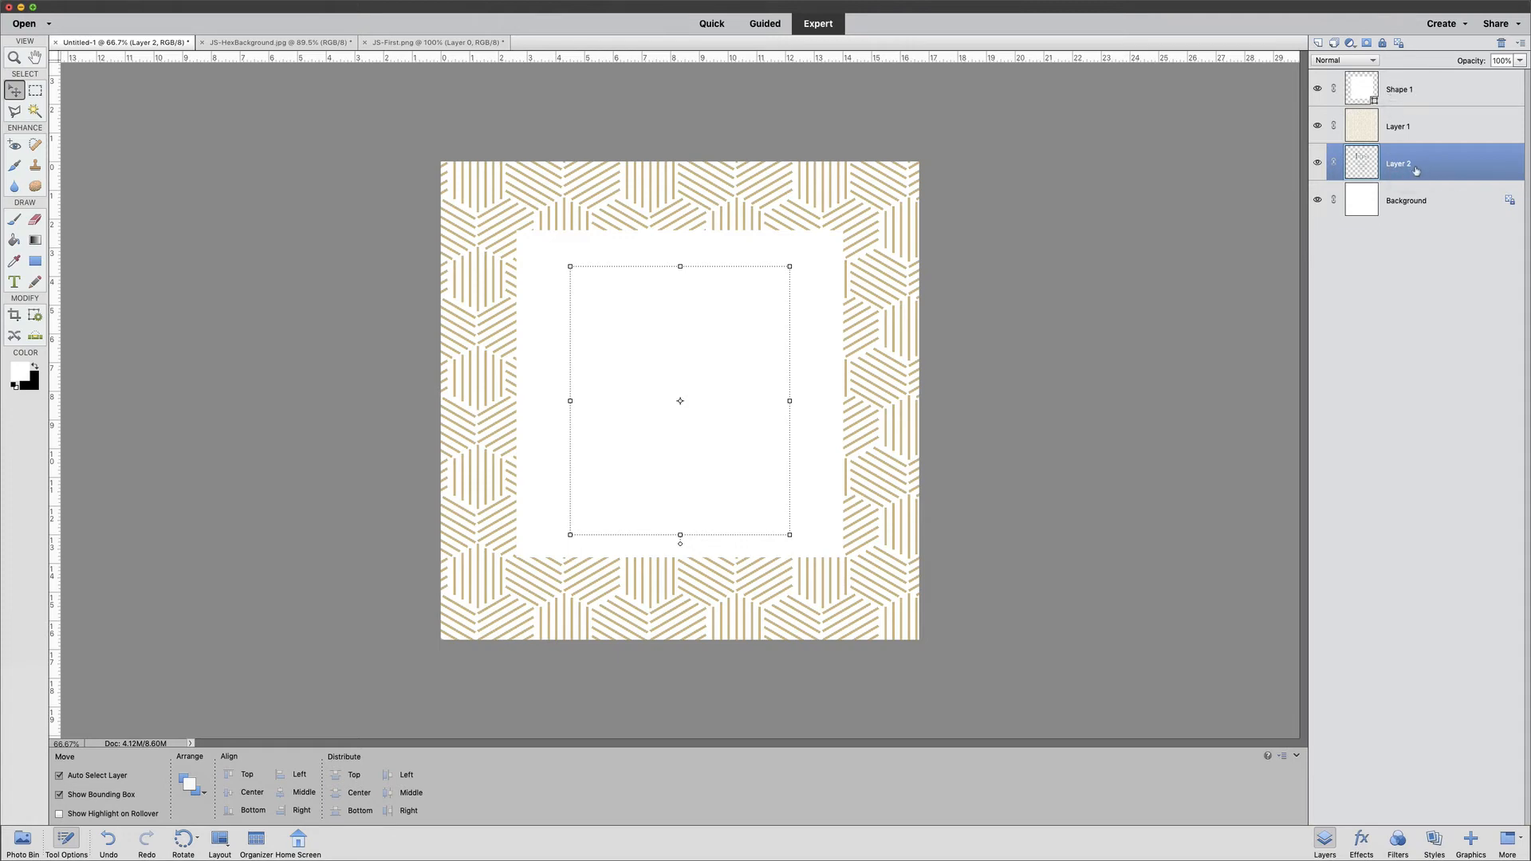
Move the quote layer to the top of the layer stack and nudge the text slightly left on the white square.
{"action": "left_click_drag", "start_coordinate": [1416, 170], "coordinate": [1408, 74]}
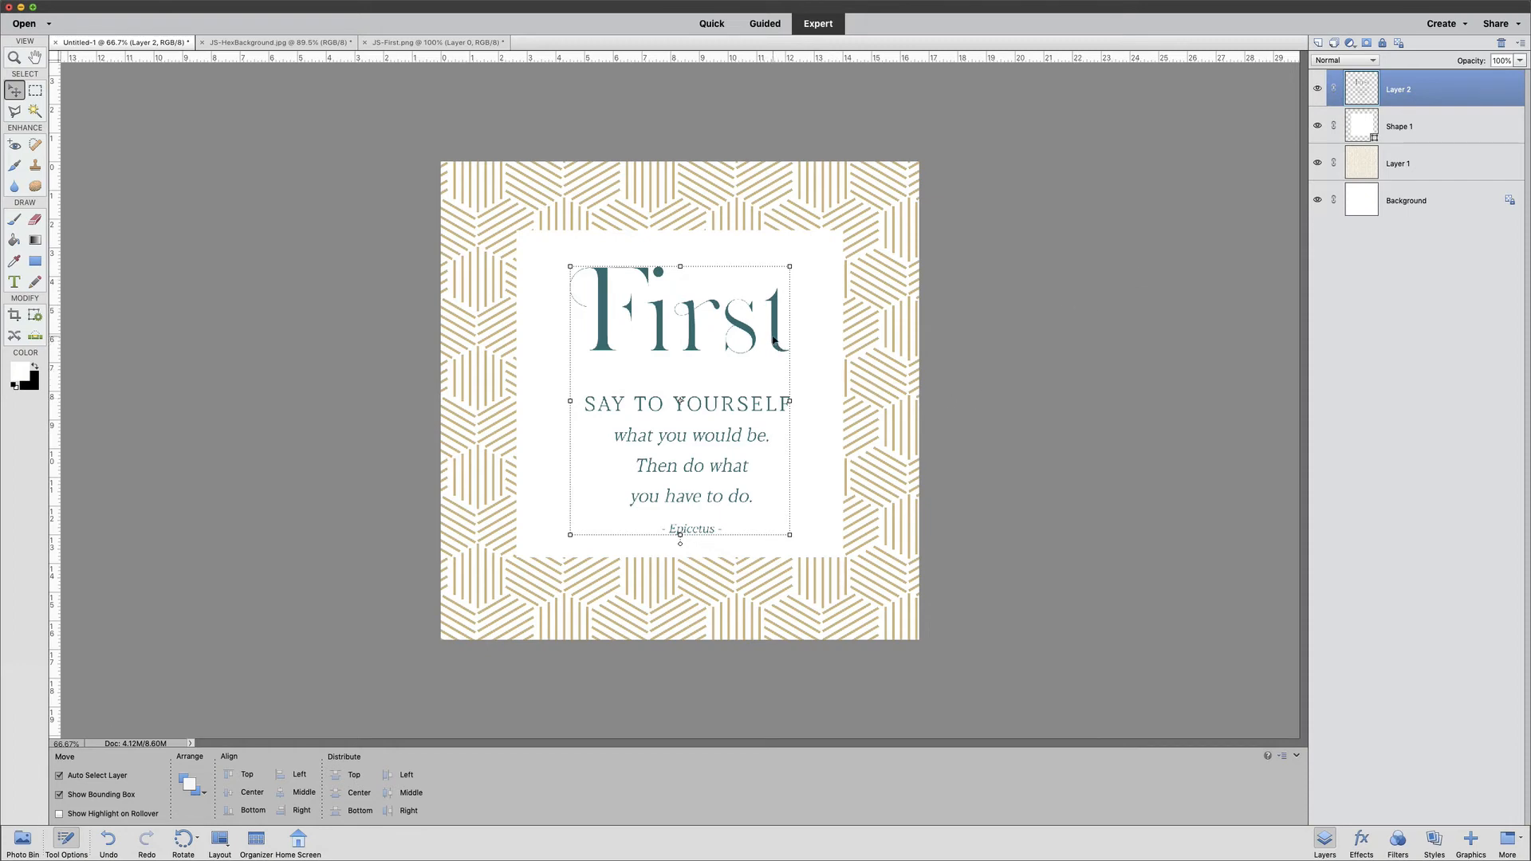
{"action": "left_click_drag", "start_coordinate": [773, 340], "coordinate": [768, 337]}
{"action": "left_click", "coordinate": [1011, 358]}
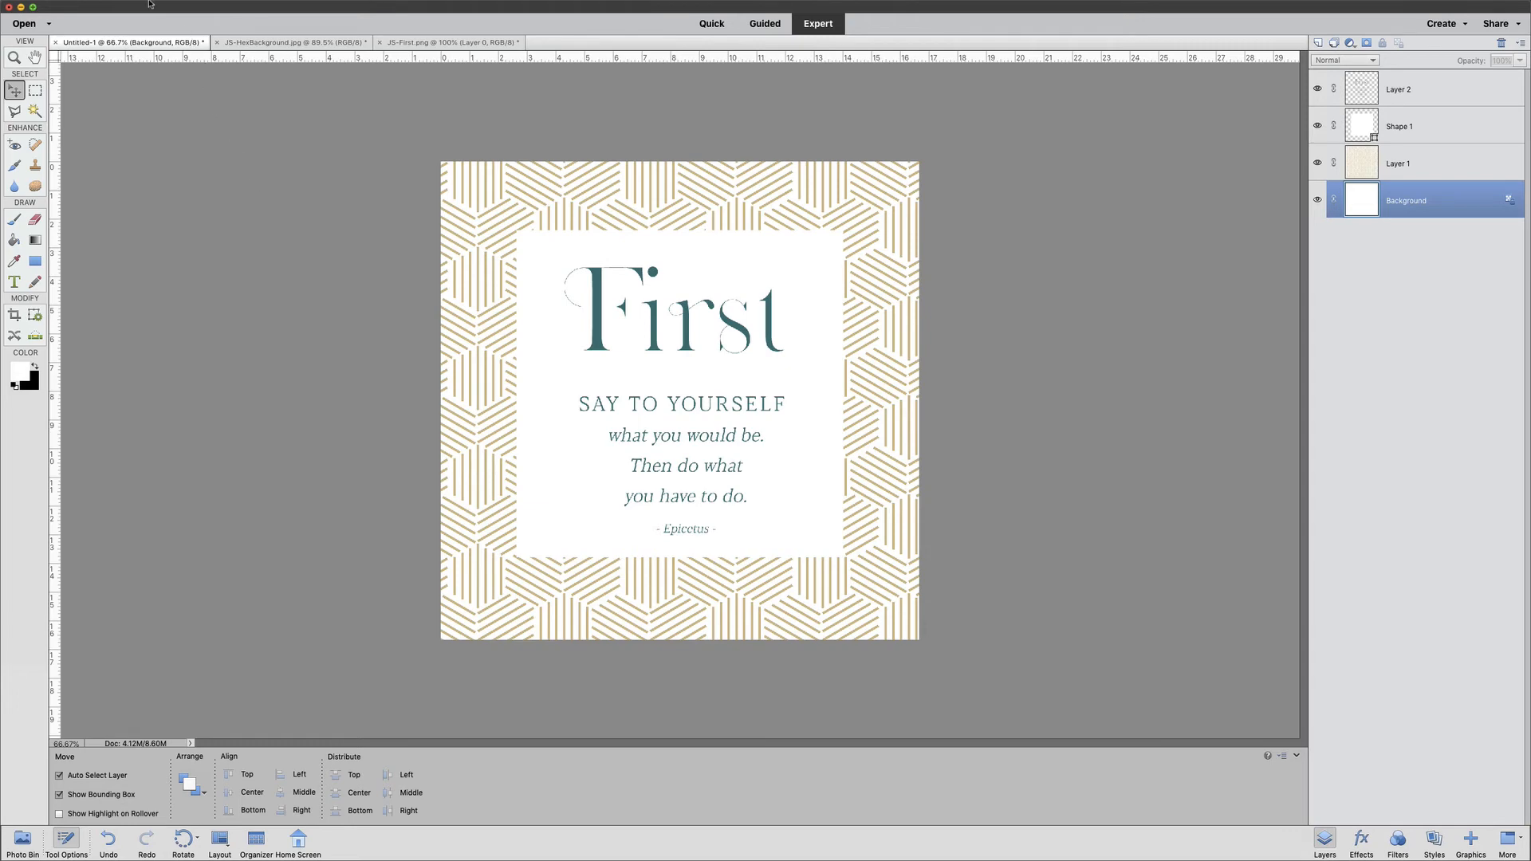
Open Save for Web for the quote graphic and set the export format to JPEG at Maximum quality, 100.
{"action": "mouse_move", "coordinate": [148, 4]}
{"action": "left_click", "coordinate": [213, 7]}
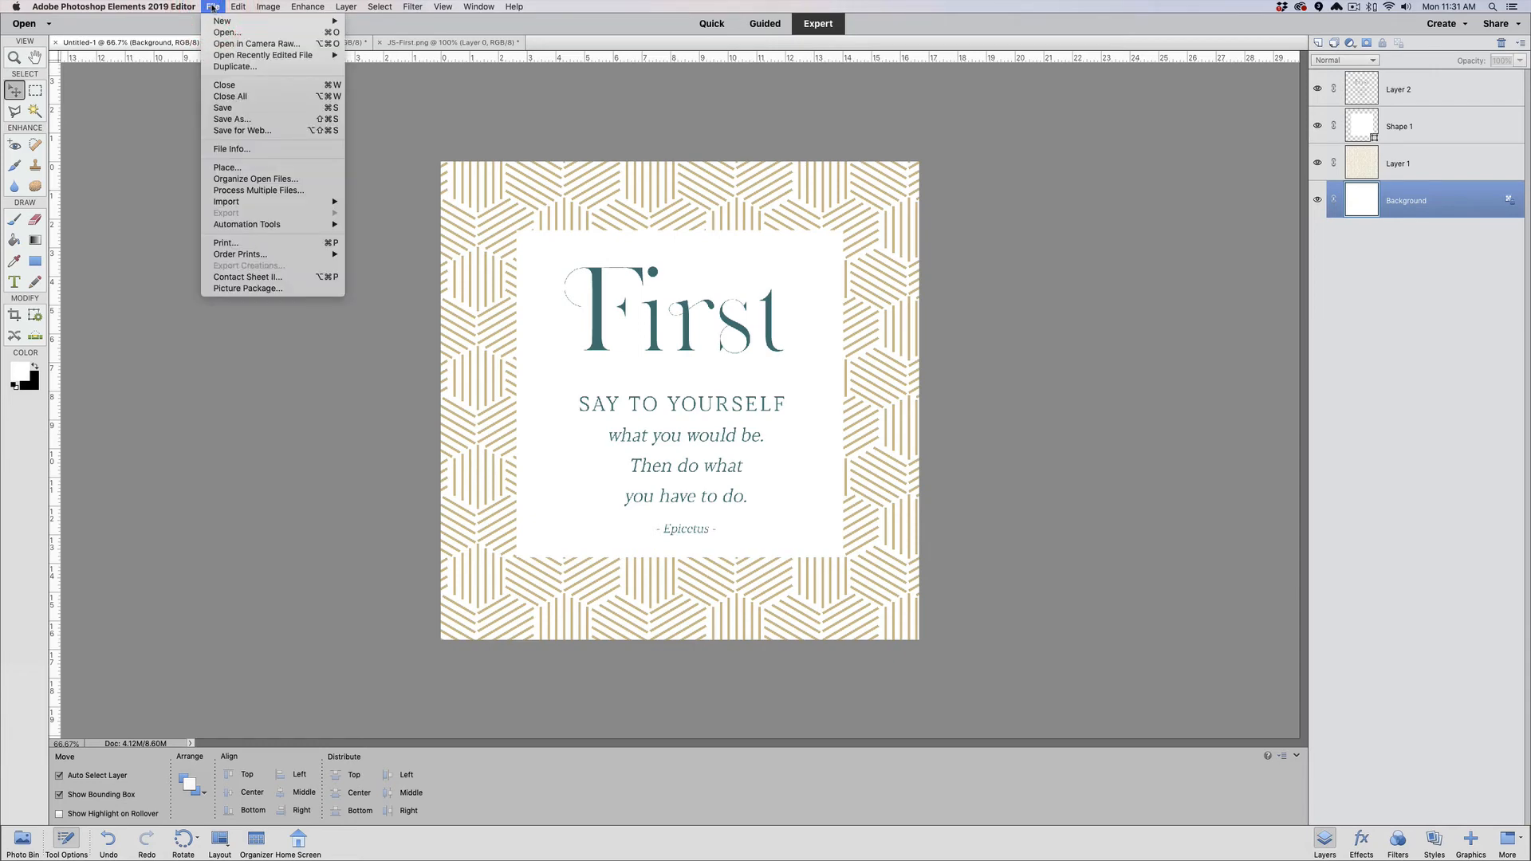
{"action": "left_click", "coordinate": [230, 132]}
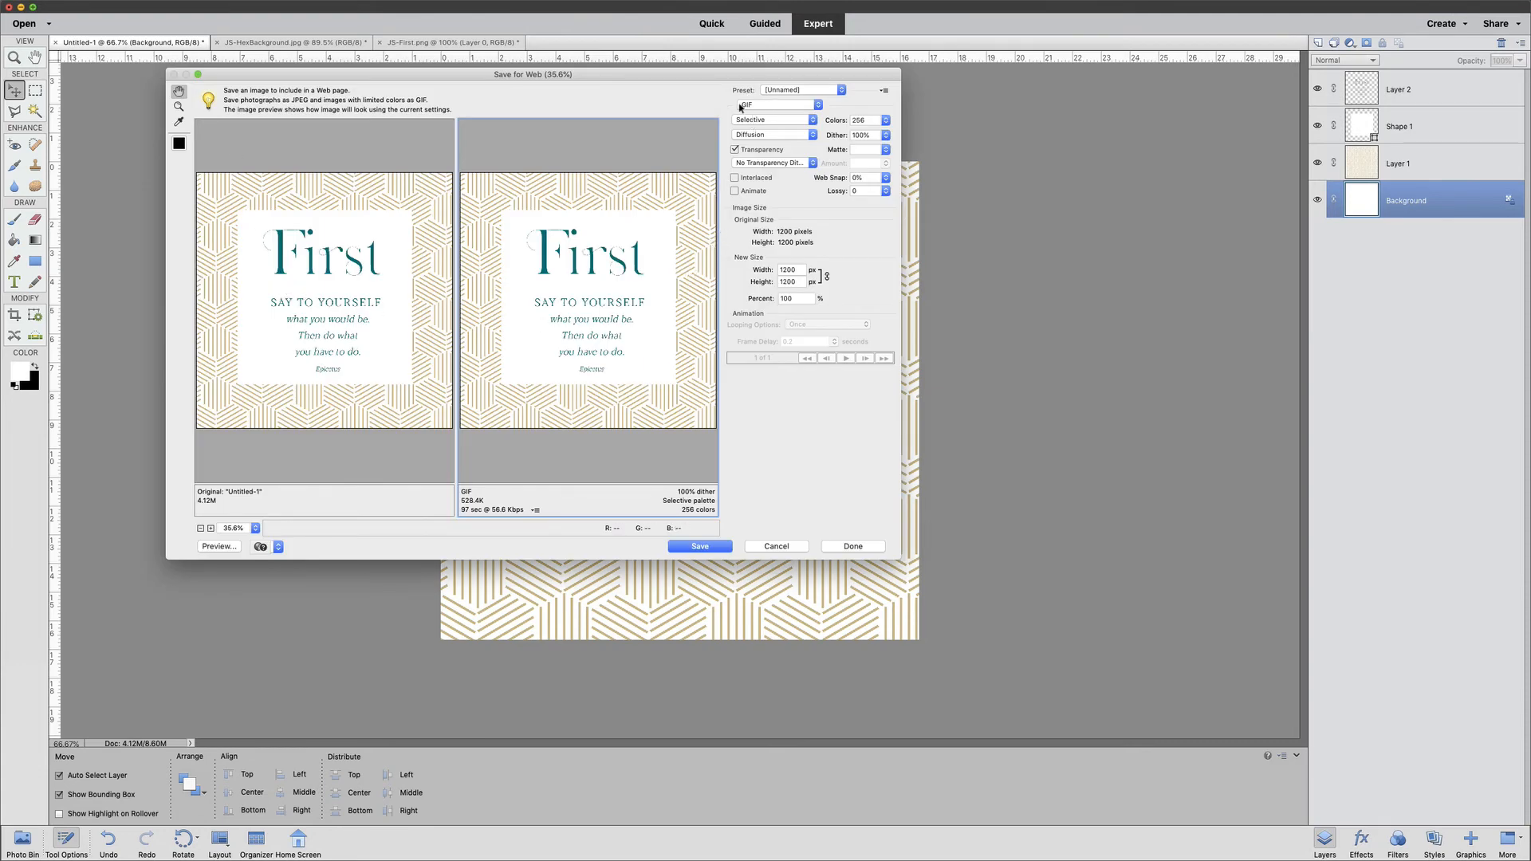
{"action": "left_click", "coordinate": [764, 104]}
{"action": "left_click", "coordinate": [764, 104]}
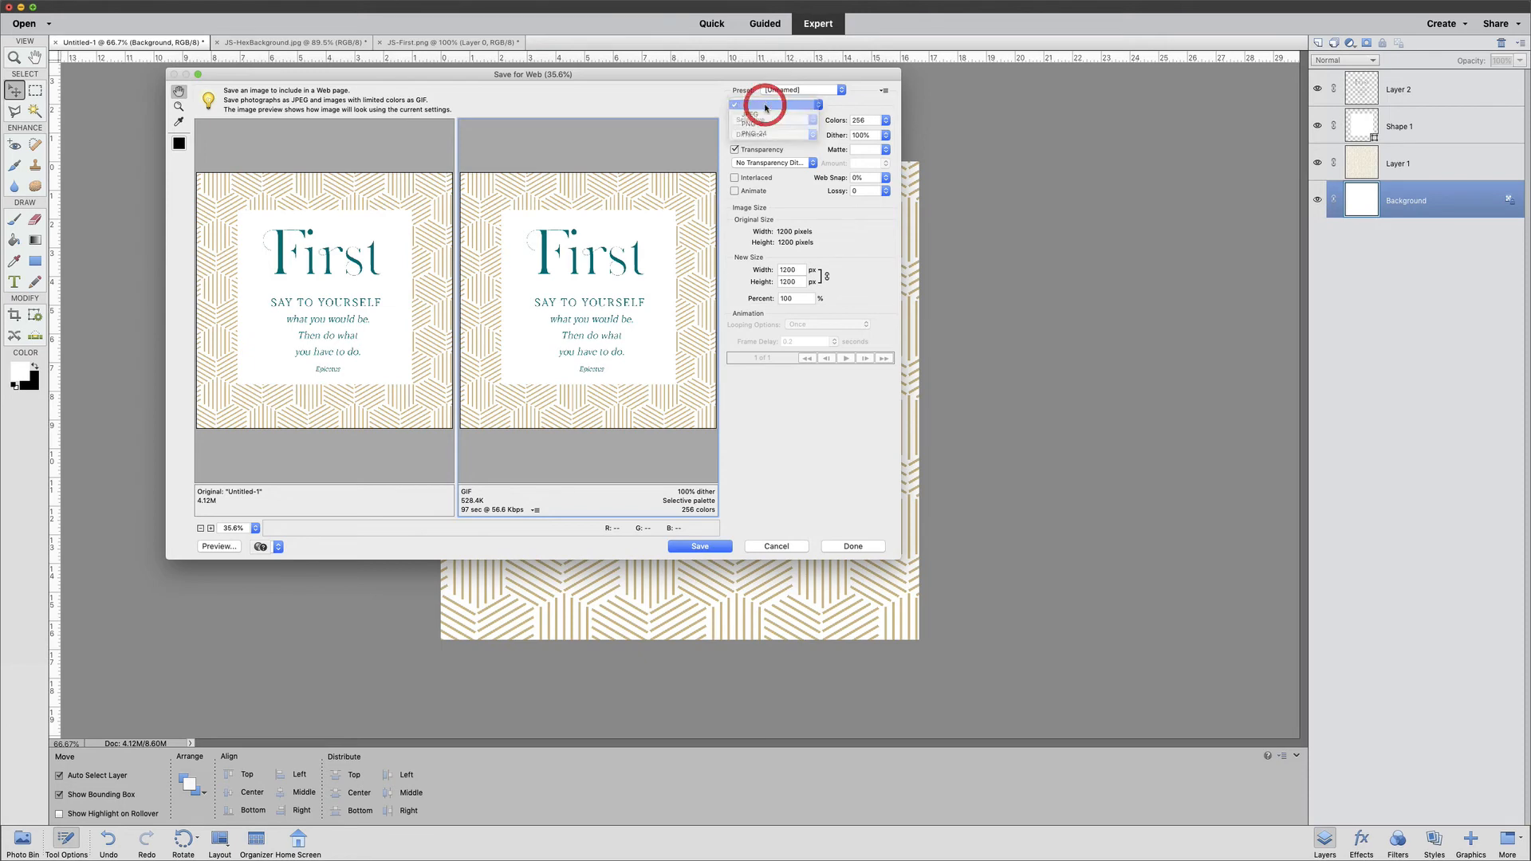
{"action": "left_click", "coordinate": [764, 104]}
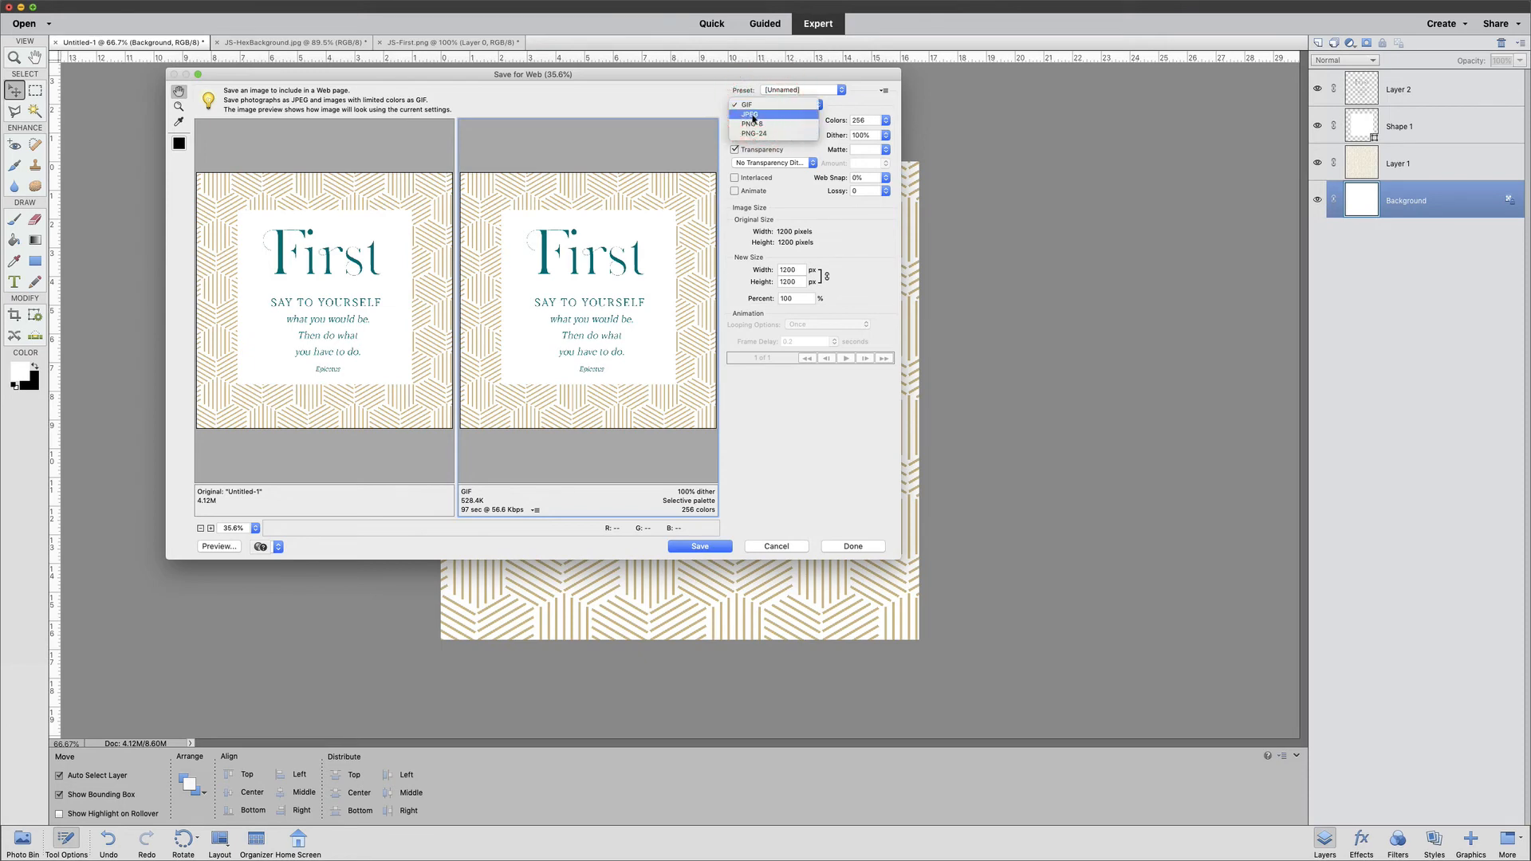
{"action": "left_click", "coordinate": [751, 115]}
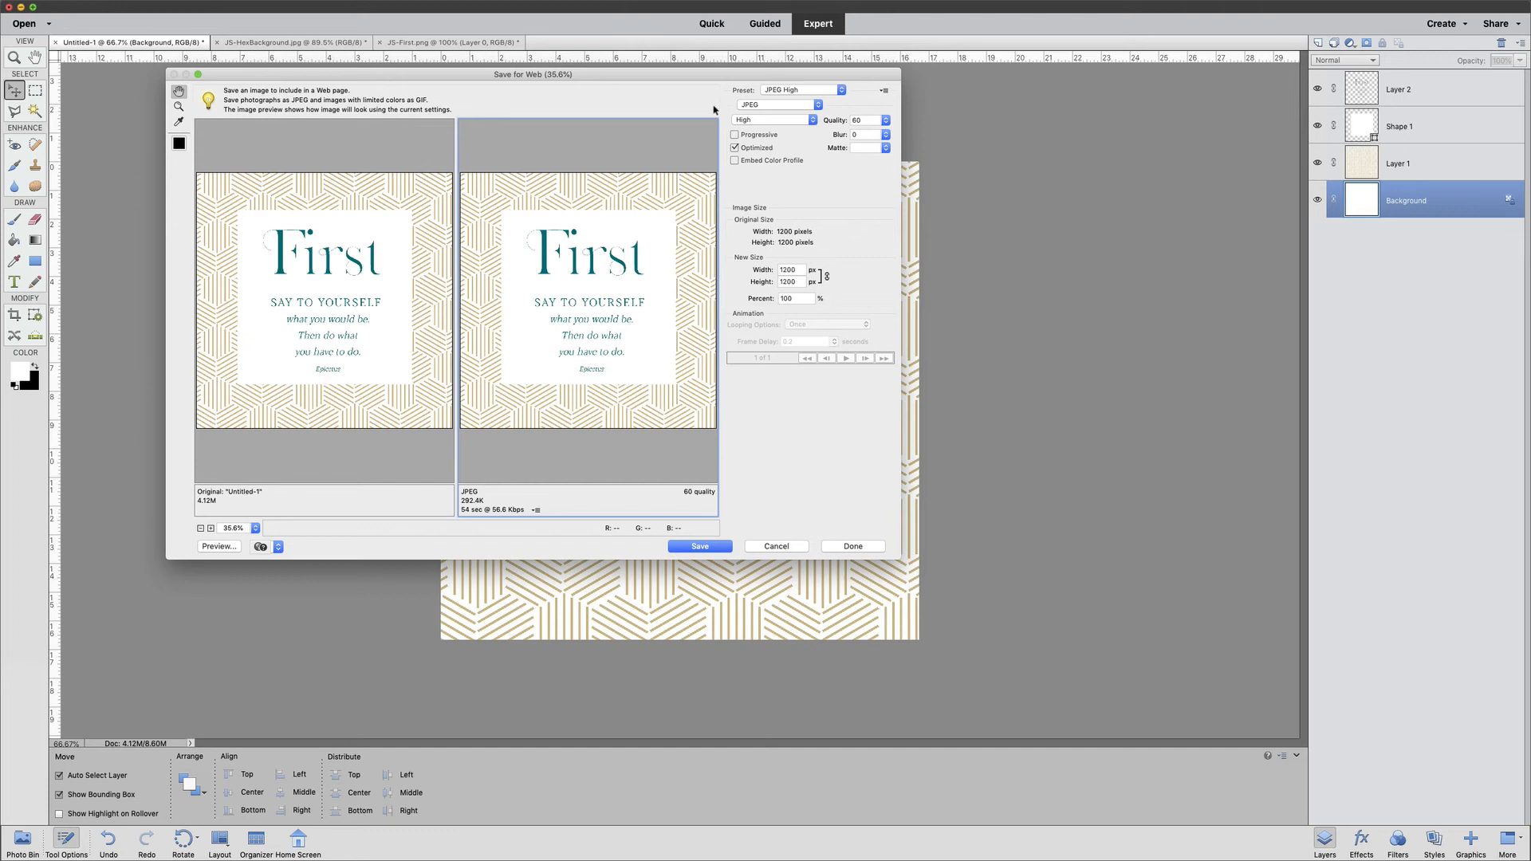
{"action": "left_click", "coordinate": [885, 120]}
{"action": "left_click_drag", "start_coordinate": [862, 135], "coordinate": [889, 136]}
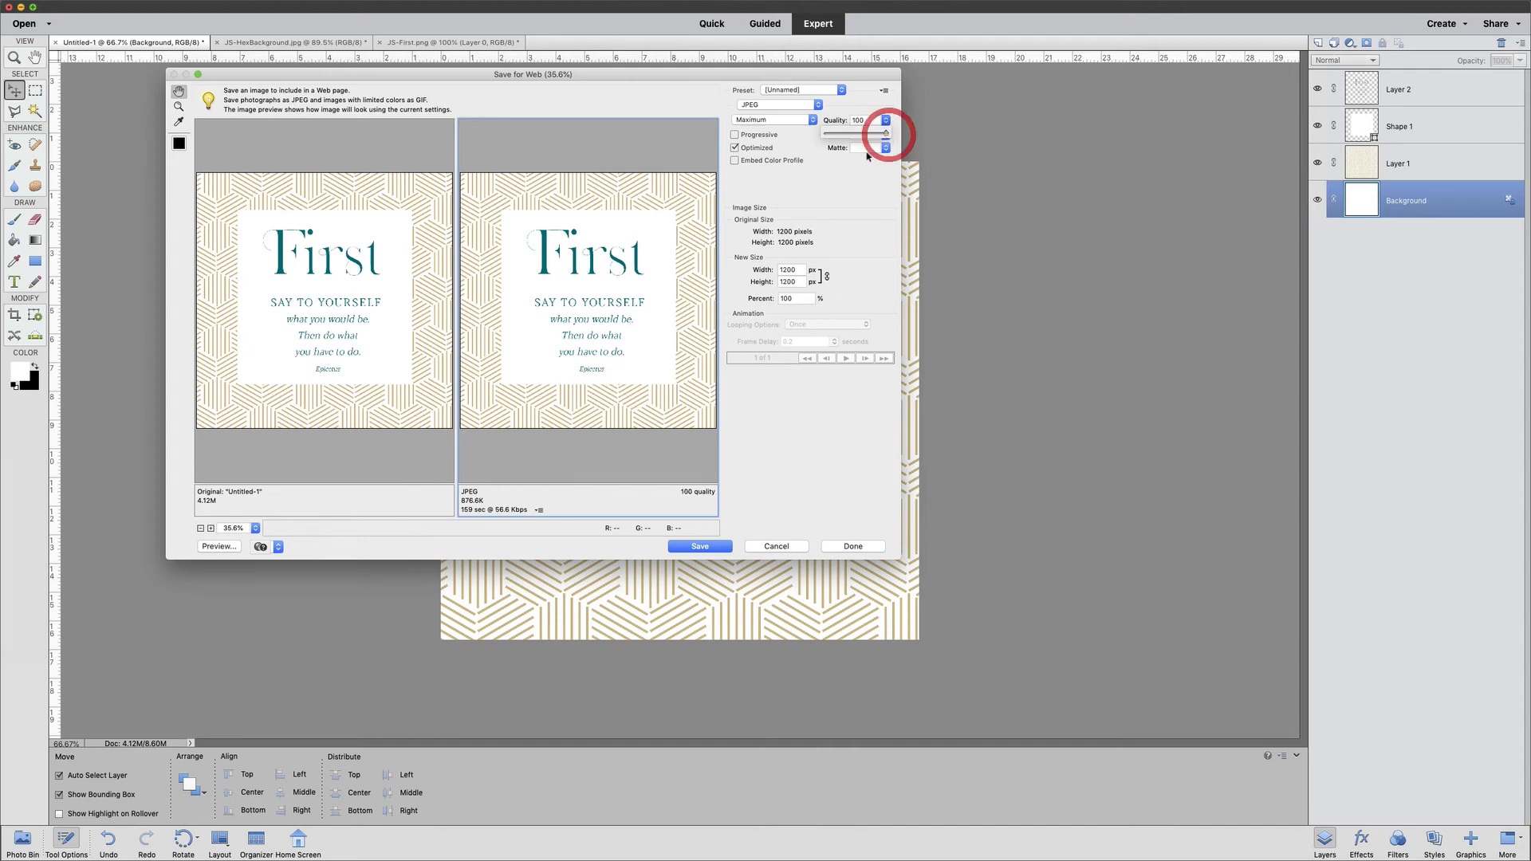
{"action": "left_click", "coordinate": [853, 177]}
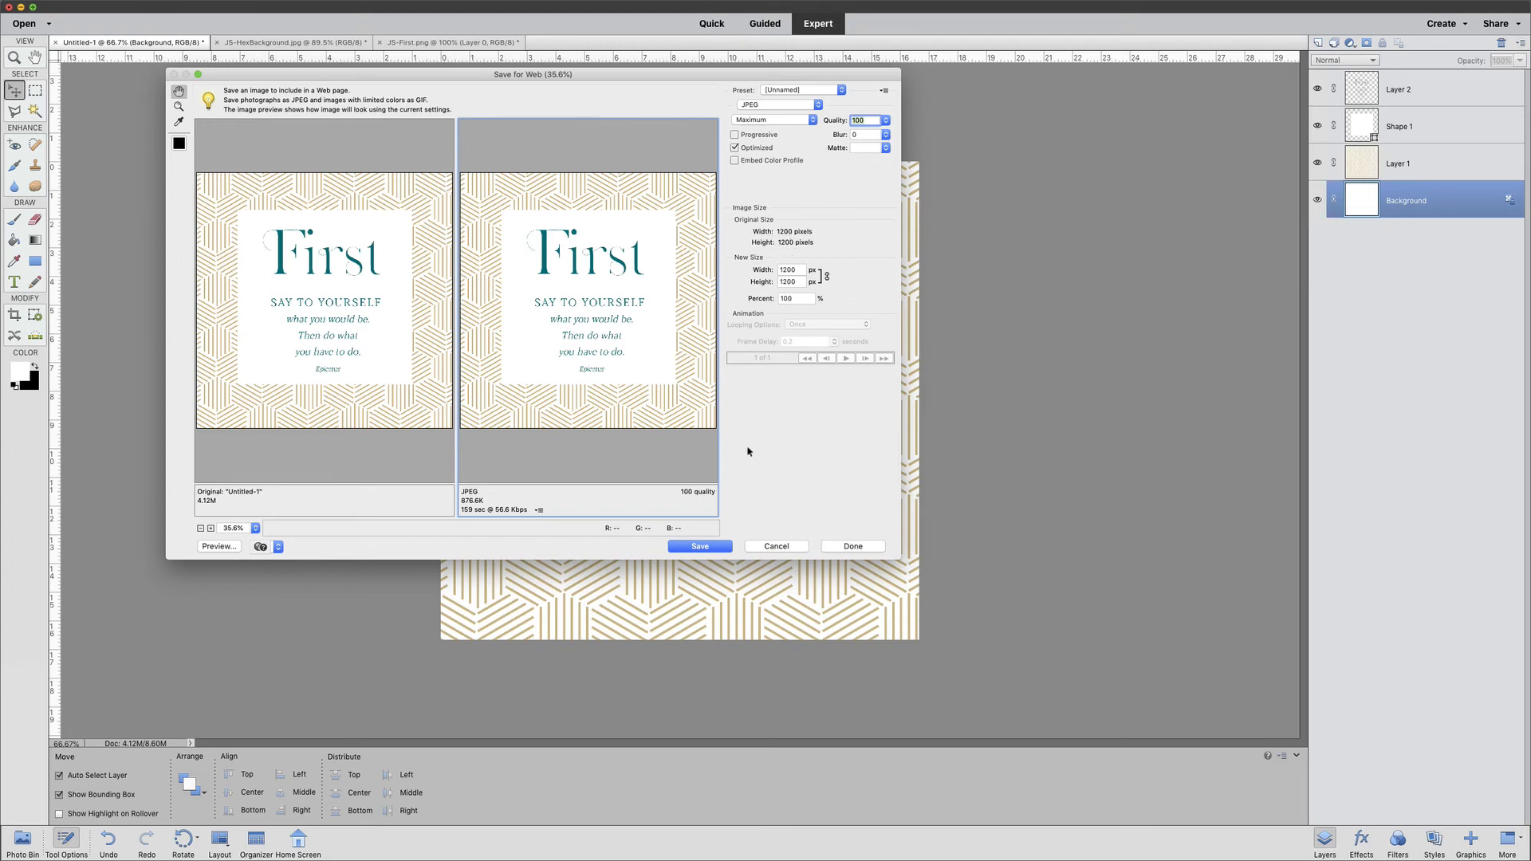
Save the web export as JS-FirstQuote.jpg in the ~JS-Blog folder.
{"action": "left_click", "coordinate": [694, 547]}
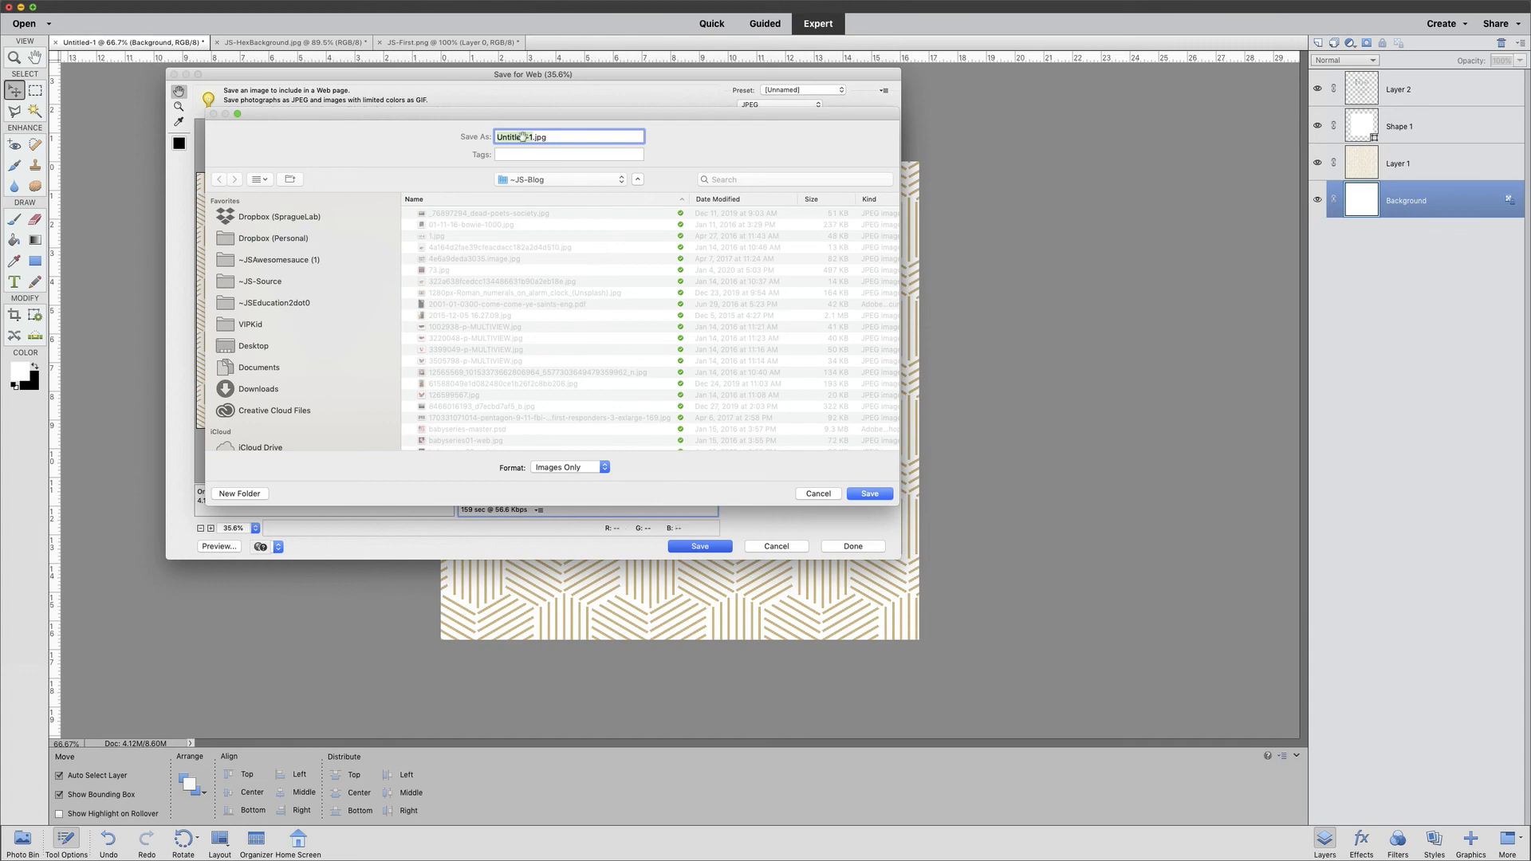
{"action": "type", "text": "JS-FirstQuote"}
{"action": "left_click", "coordinate": [867, 494]}
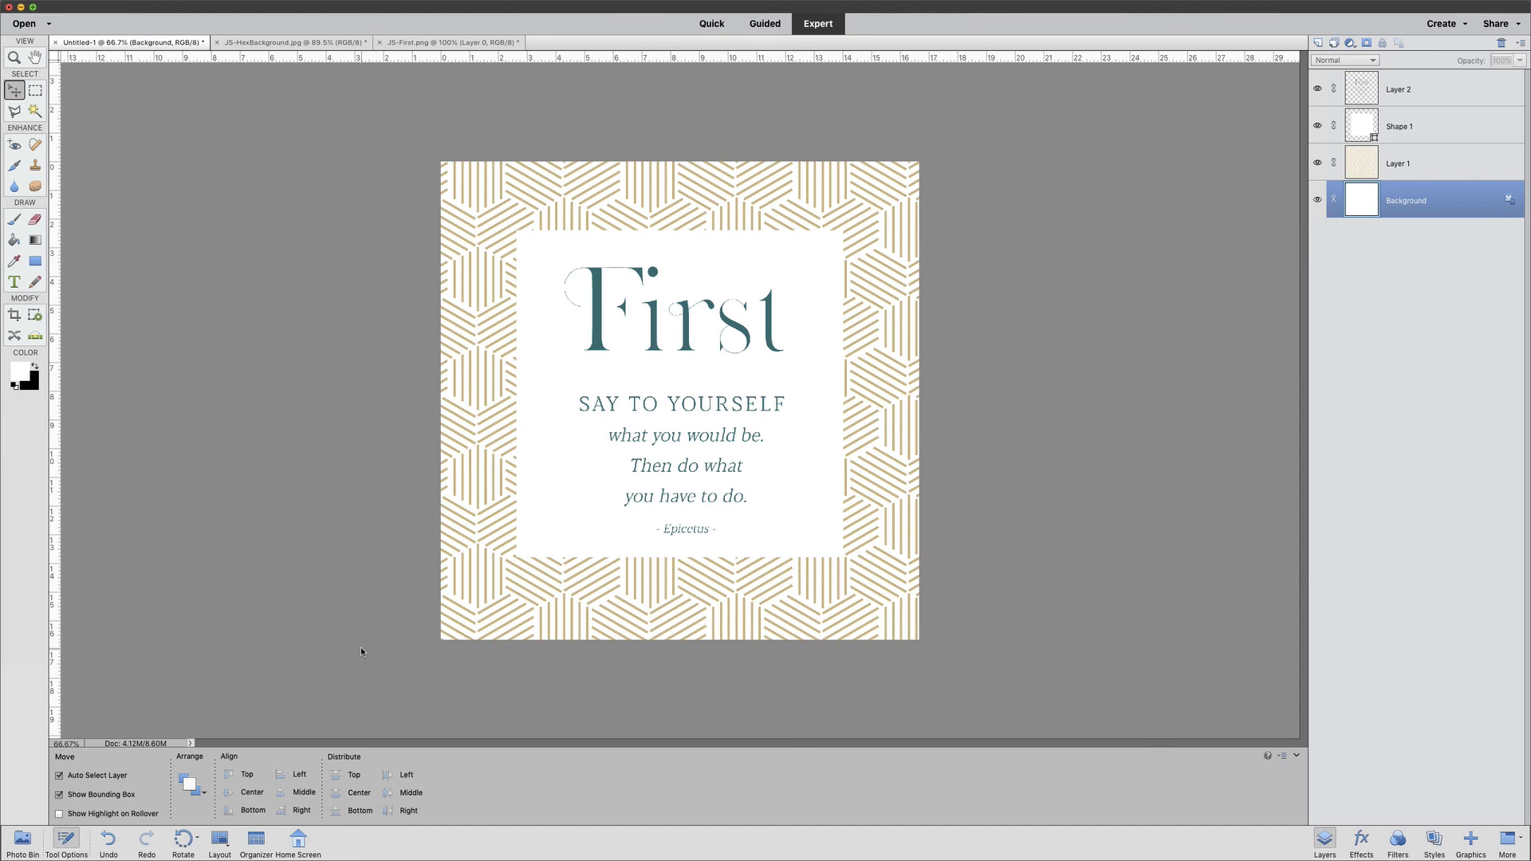
{"action": "left_click", "coordinate": [1188, 209]}
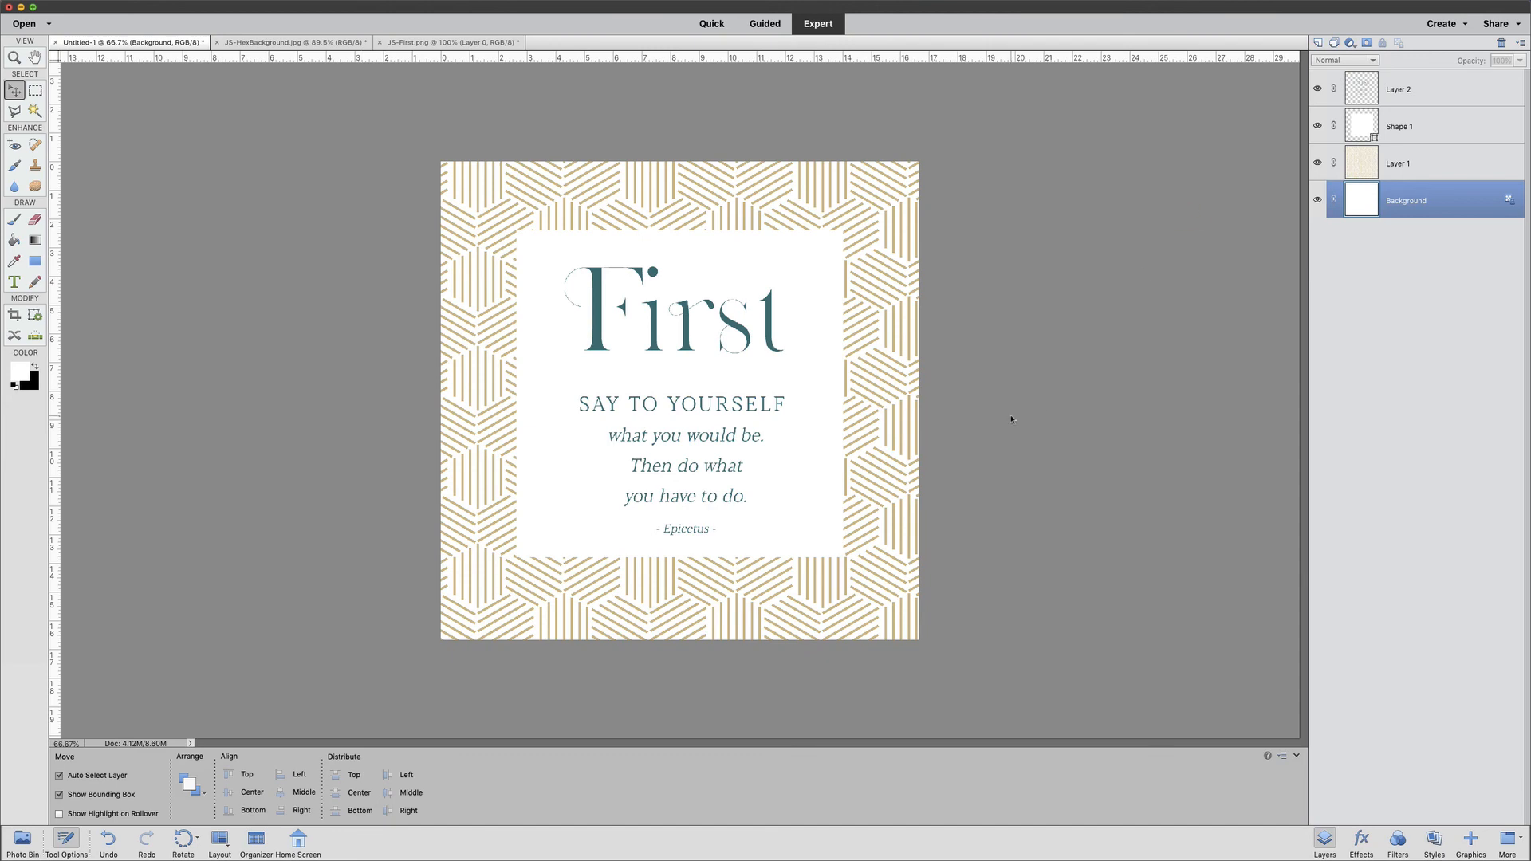